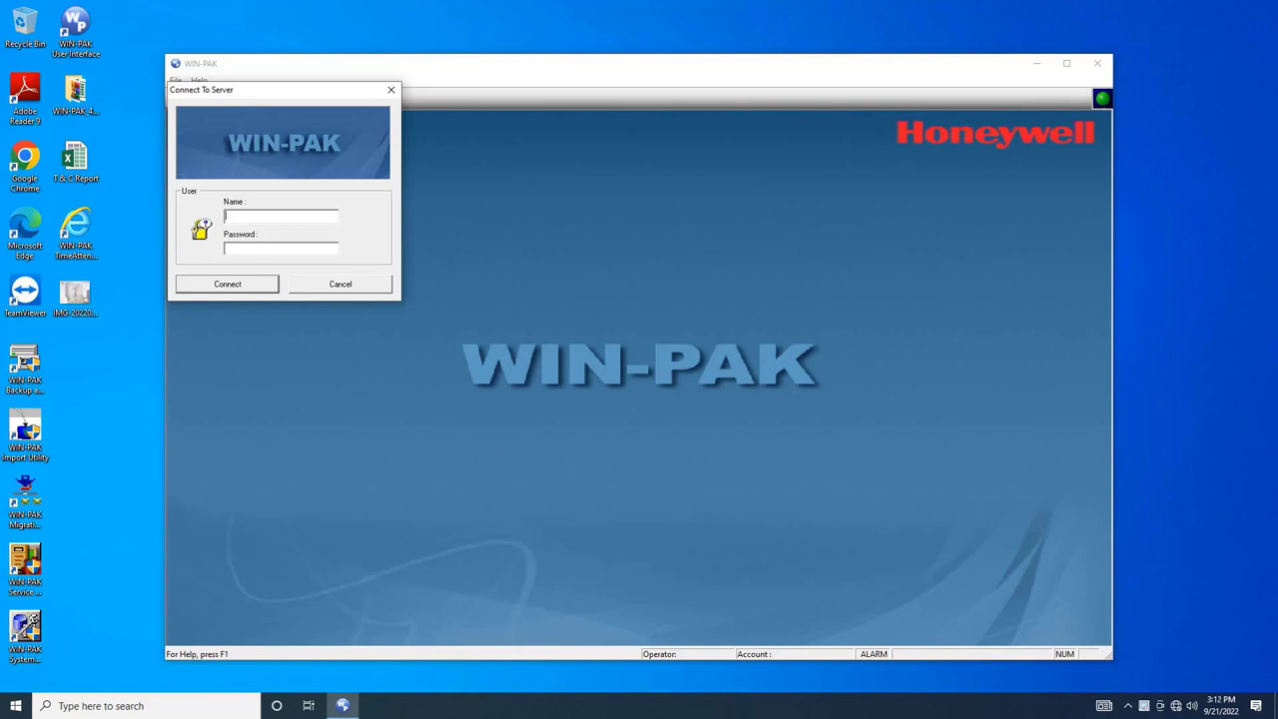
{"action": "key", "text": "Tab"}
{"action": "key", "text": "Return"}
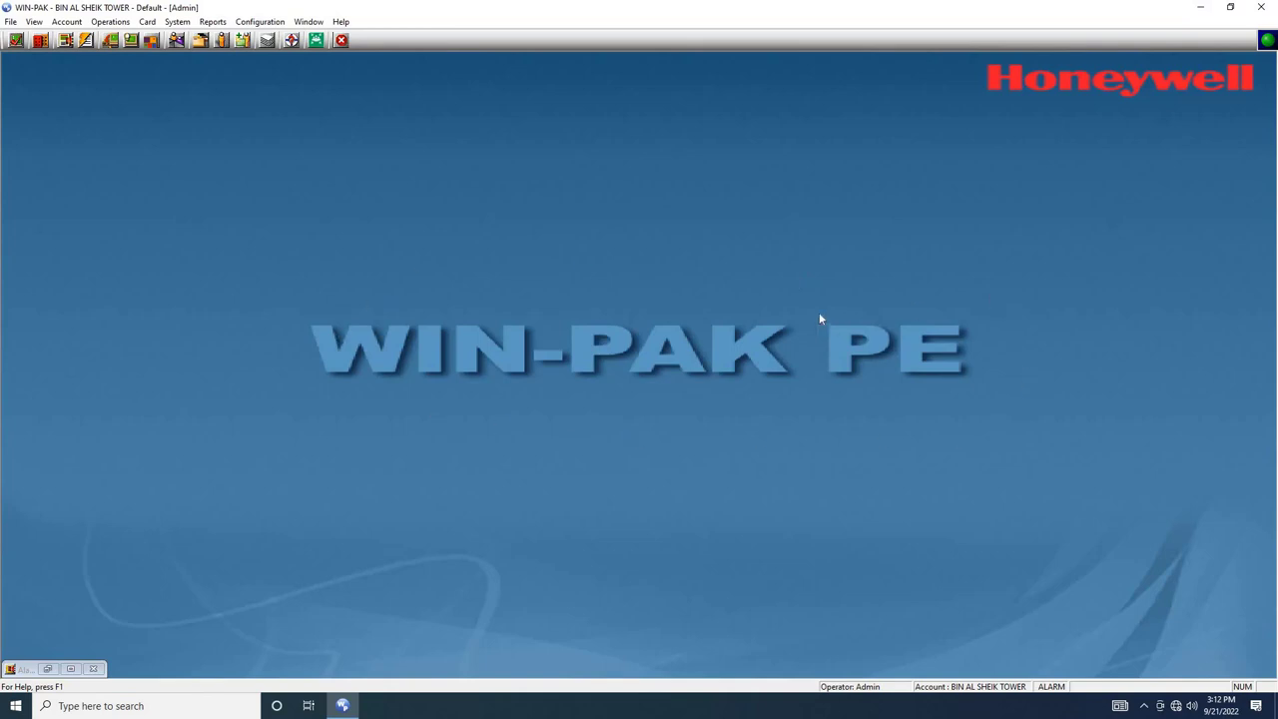
{"action": "left_click", "coordinate": [1266, 7]}
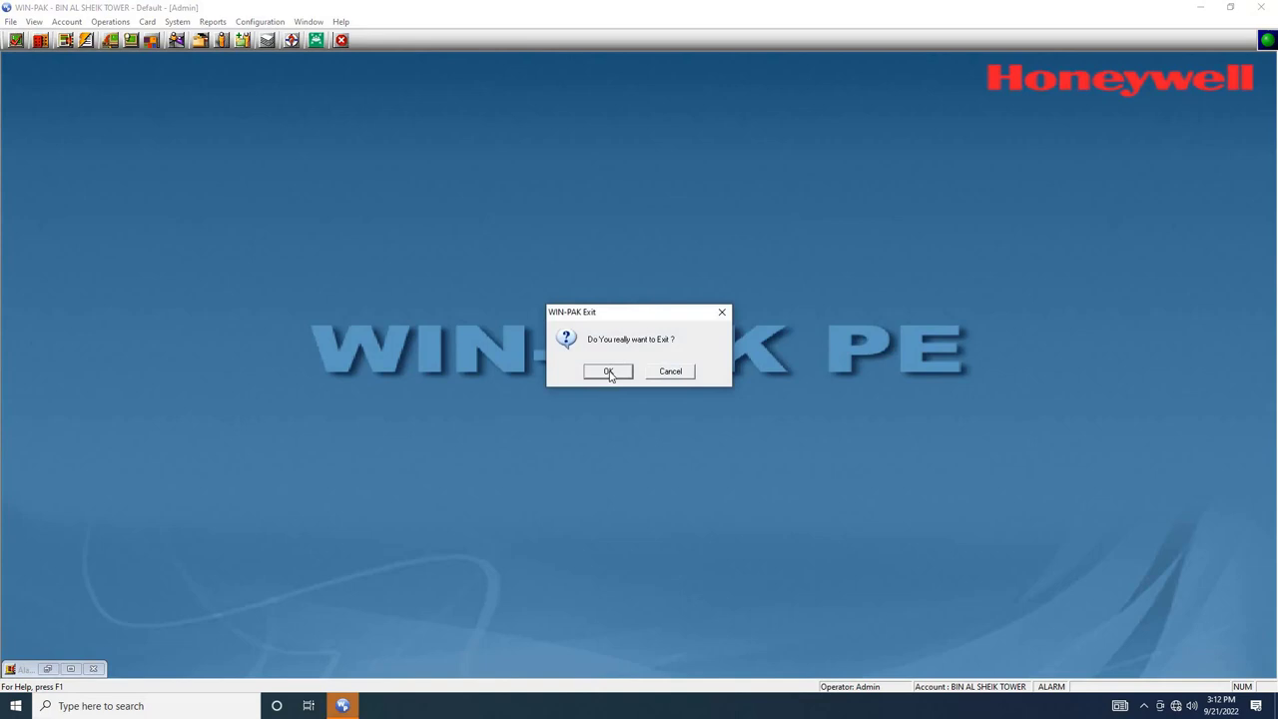
{"action": "left_click", "coordinate": [608, 371]}
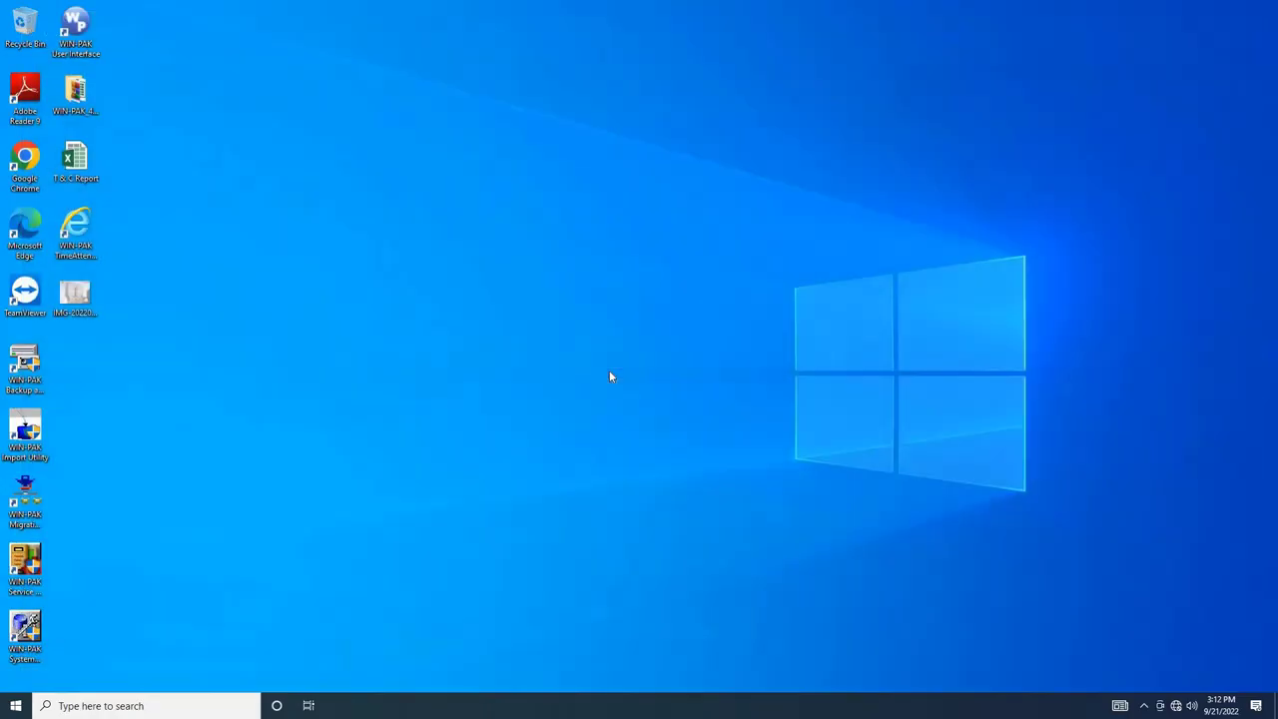
- Browse from This PC to C:\Program Files (x86)\WINPAKPRO\Wallpaper
{"action": "left_click", "coordinate": [166, 706]}
{"action": "type", "text": "this"}
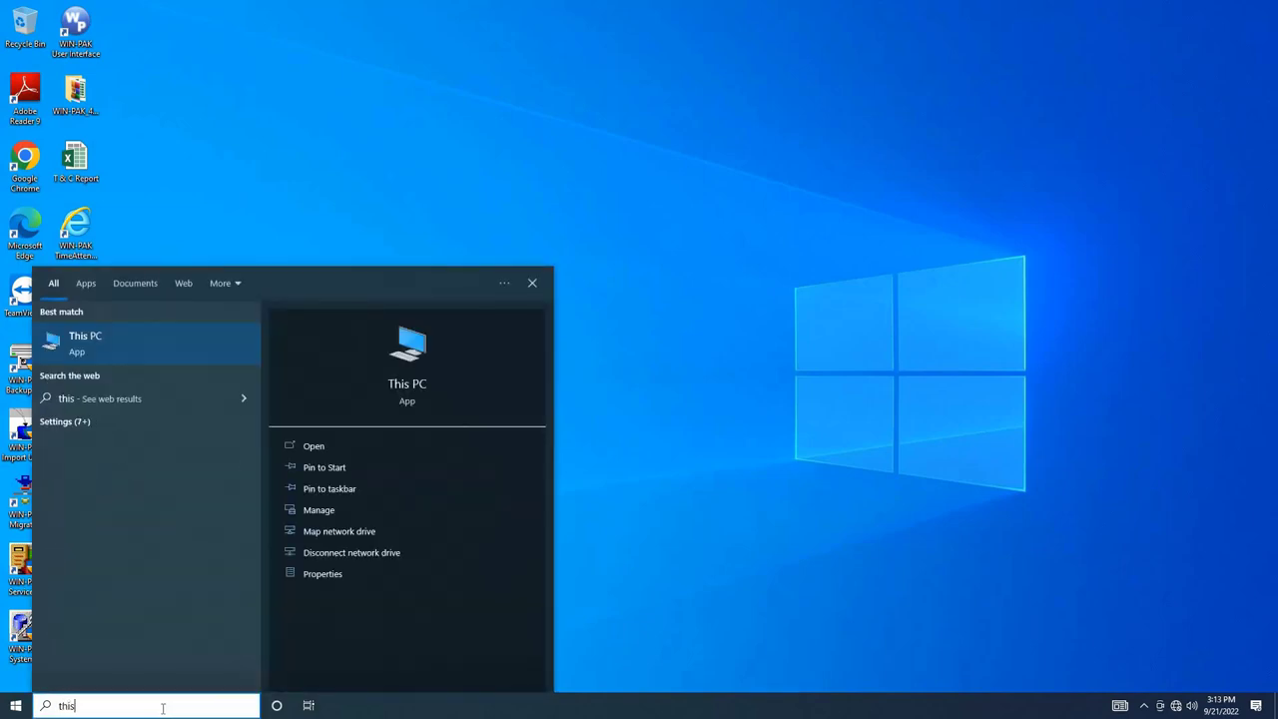
{"action": "key", "text": "Return"}
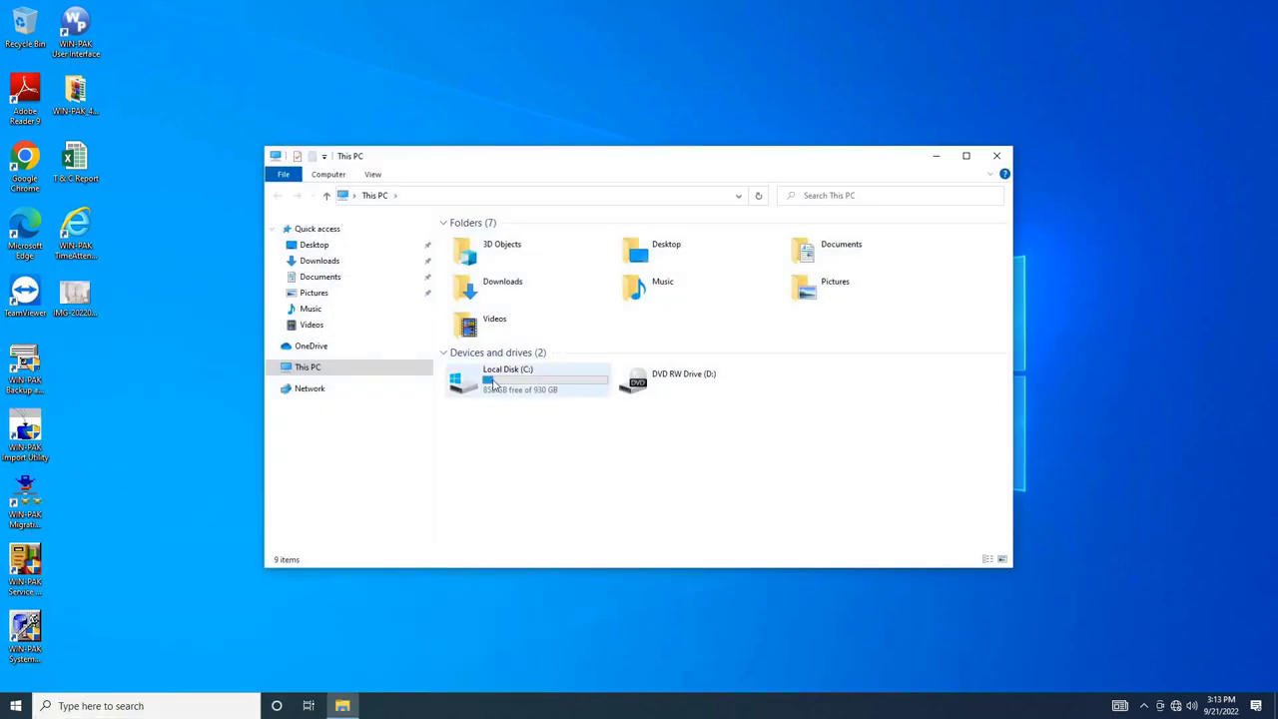
{"action": "double_click", "coordinate": [494, 386]}
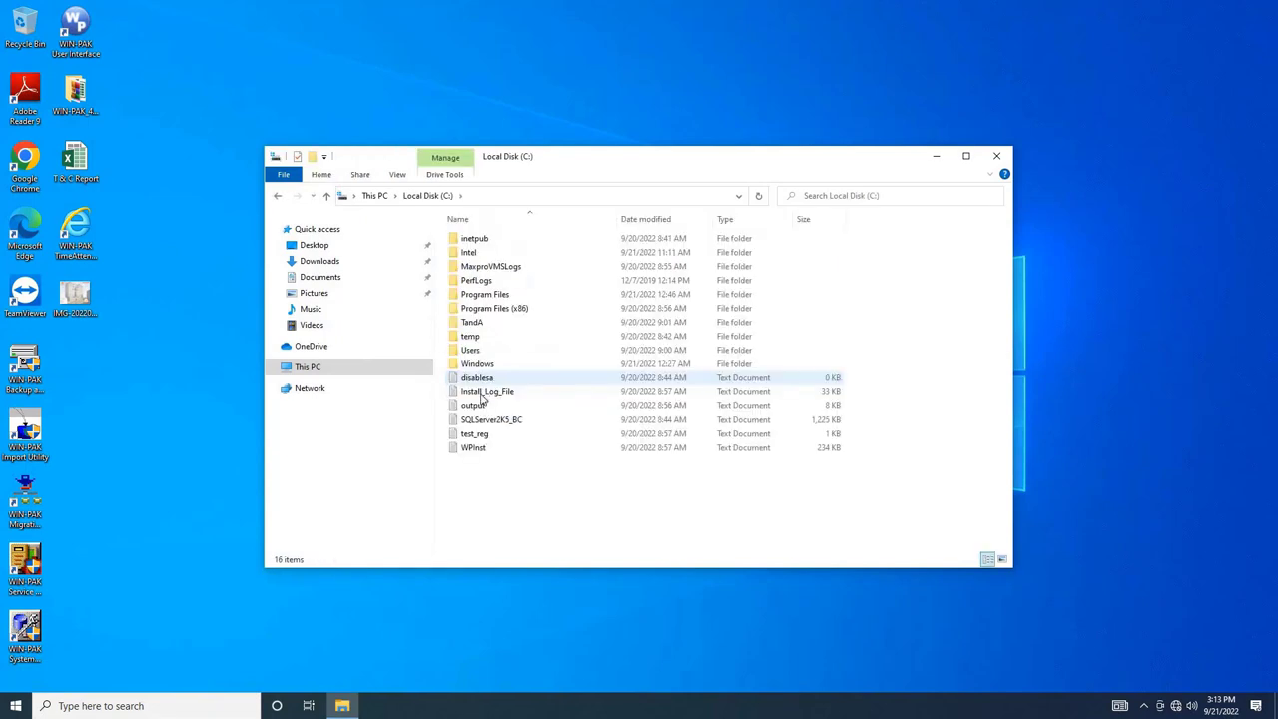
{"action": "double_click", "coordinate": [570, 313]}
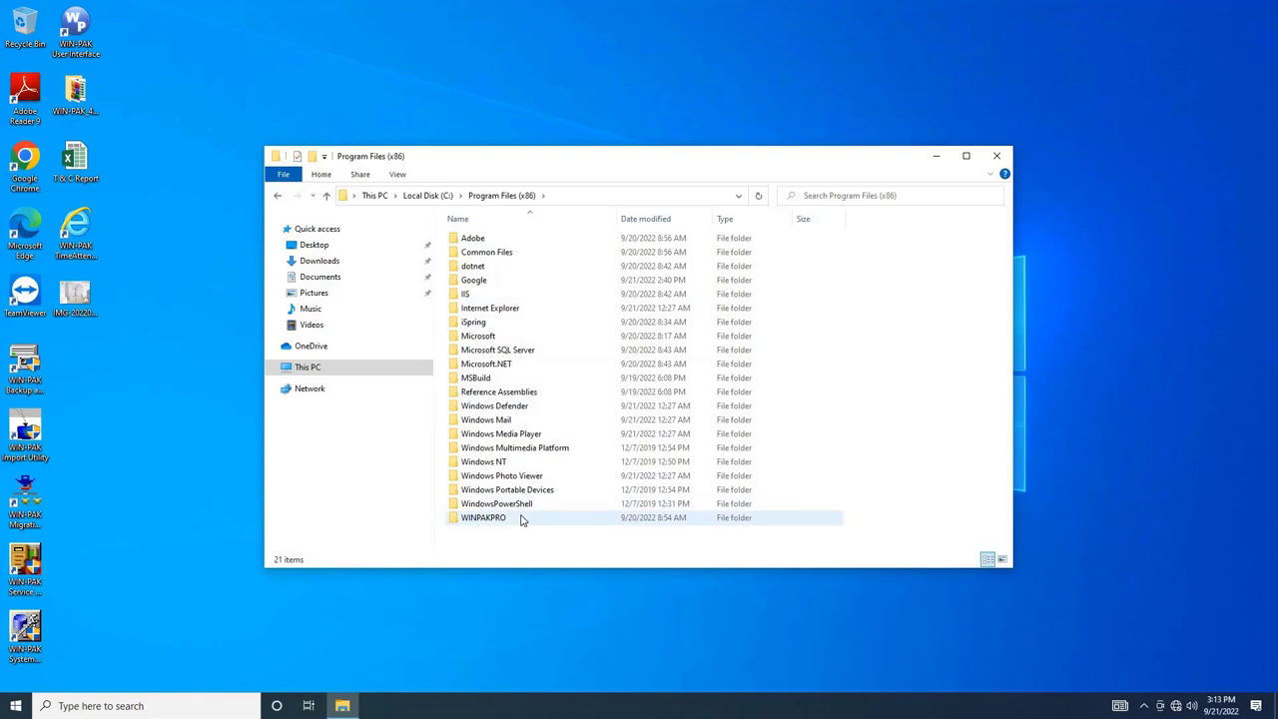
{"action": "double_click", "coordinate": [521, 520]}
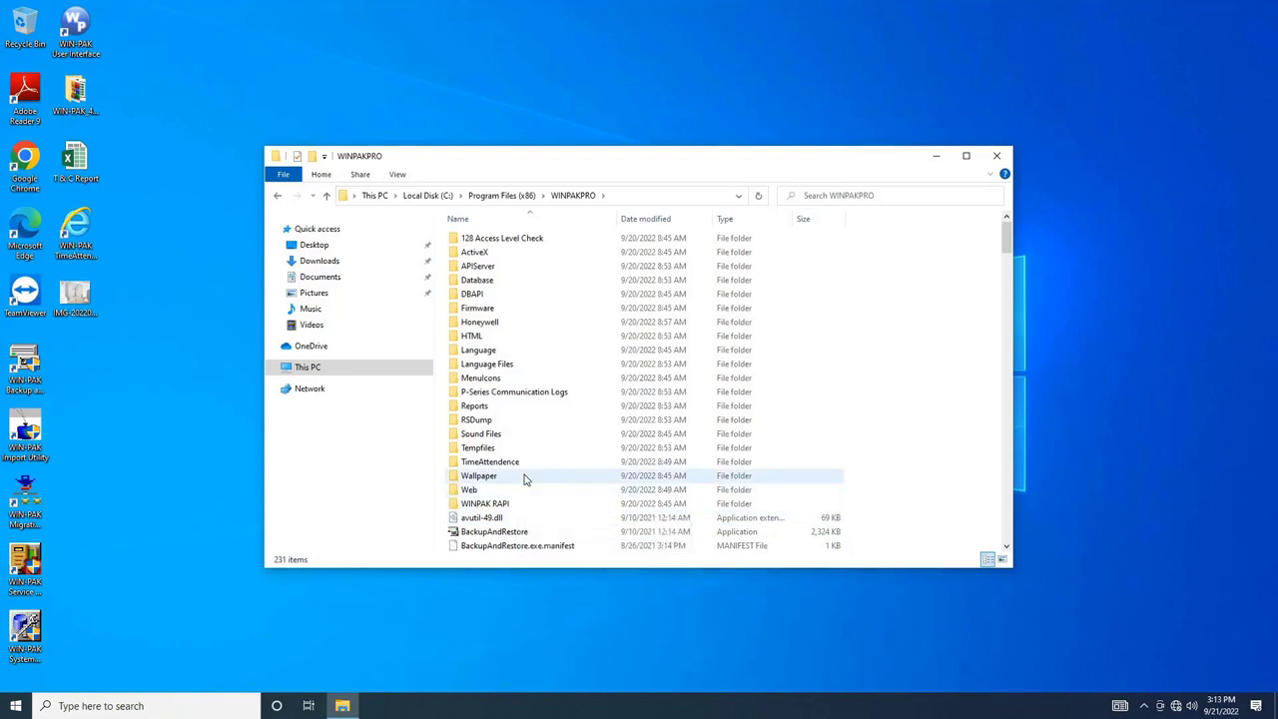
{"action": "double_click", "coordinate": [526, 478]}
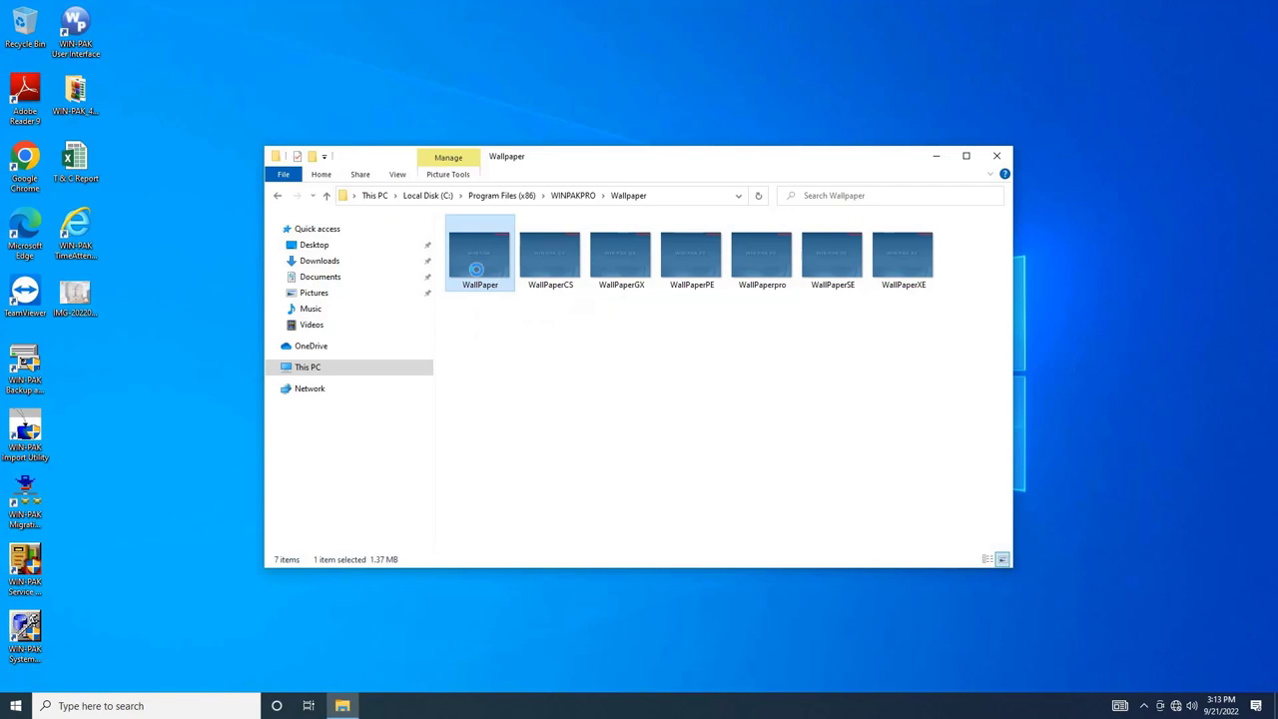
{"action": "right_click", "coordinate": [478, 276]}
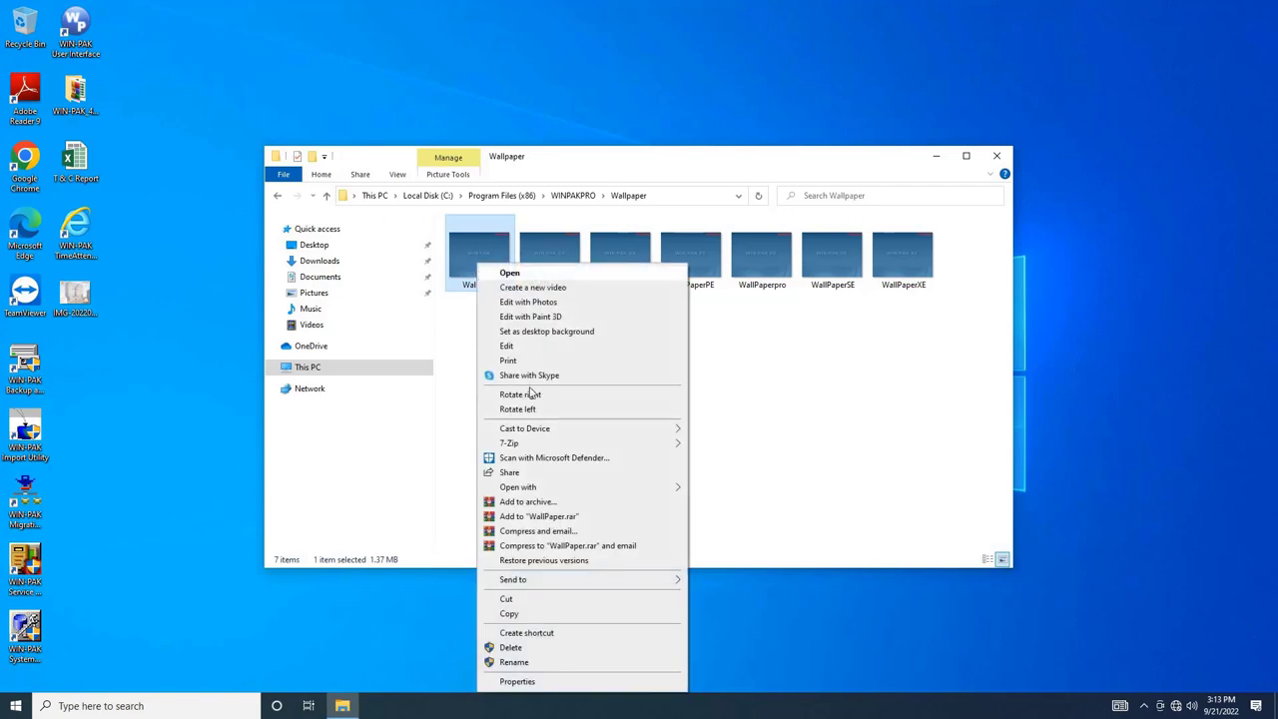
{"action": "left_click", "coordinate": [523, 682]}
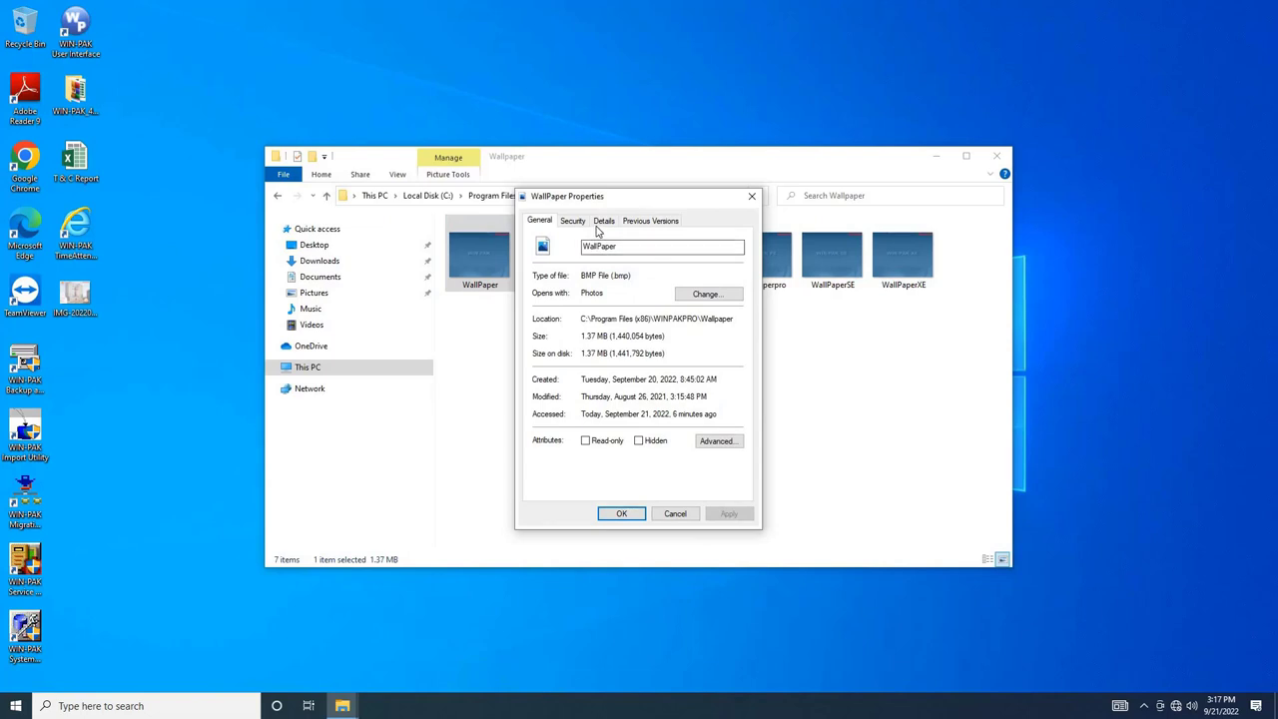
{"action": "left_click", "coordinate": [603, 222]}
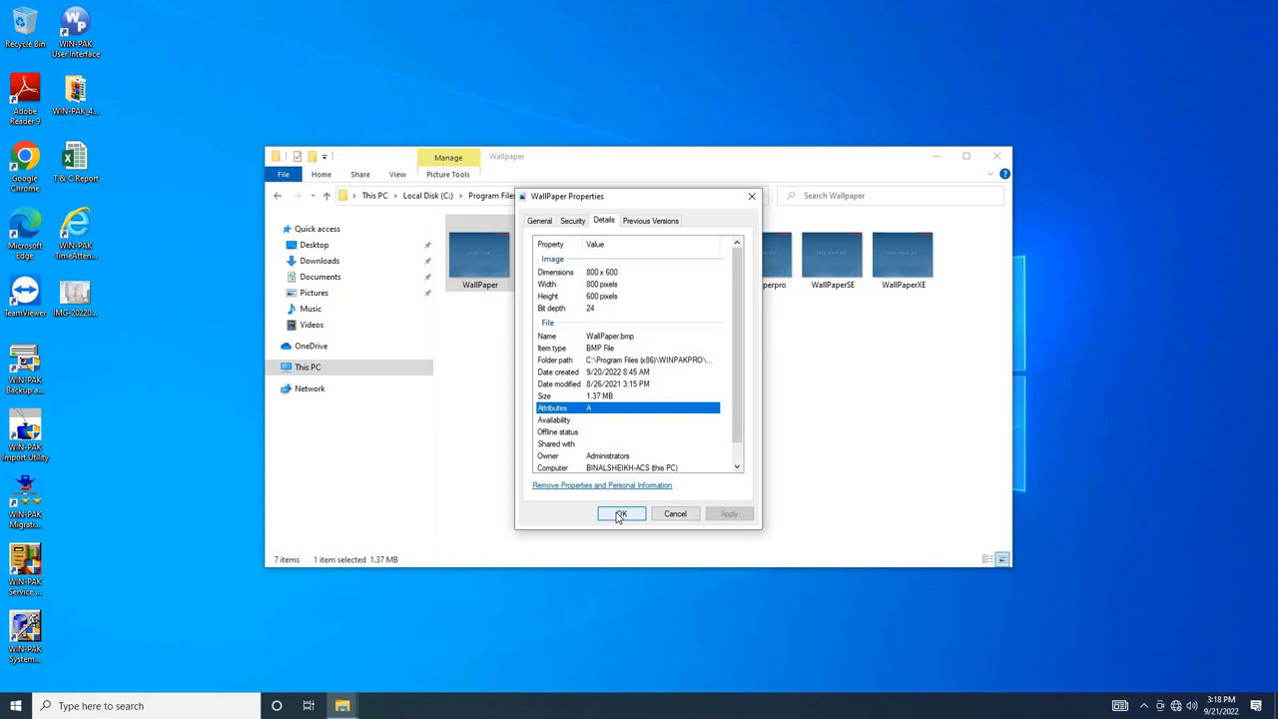
{"action": "left_click", "coordinate": [619, 515]}
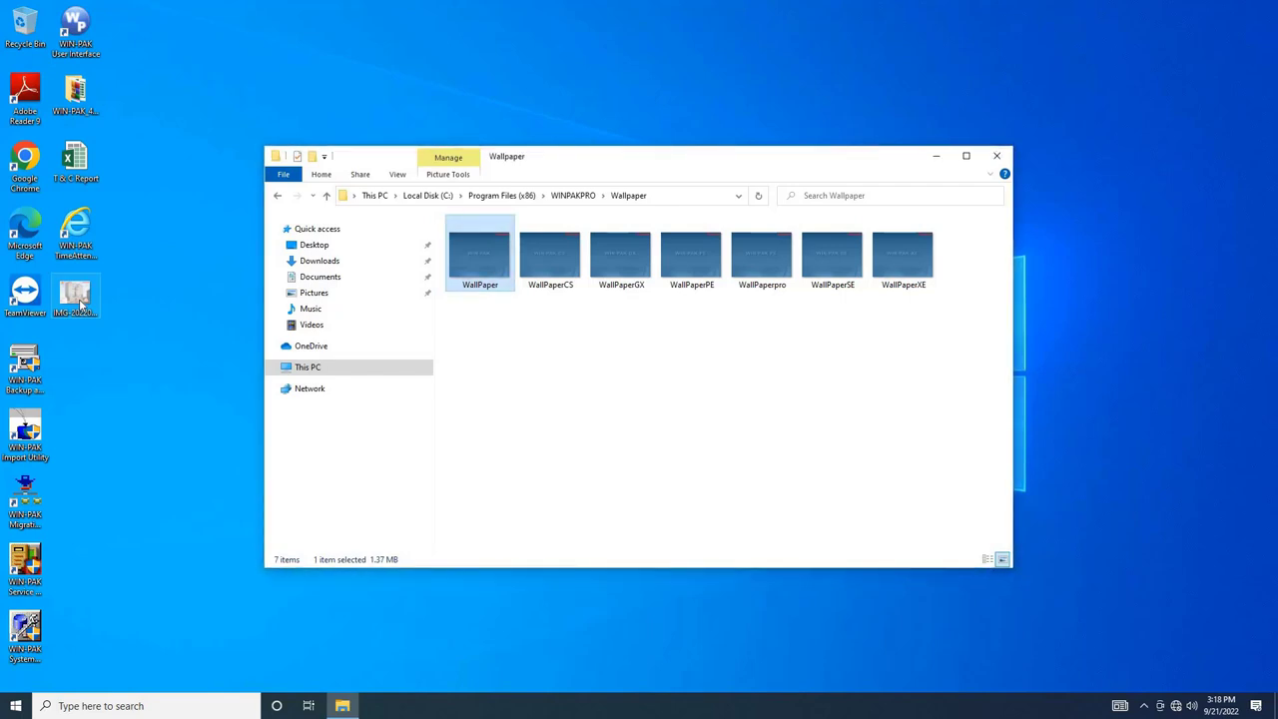
- Resize the building photo in Paint to 800 × 600 pixels and save the change
{"action": "right_click", "coordinate": [79, 302]}
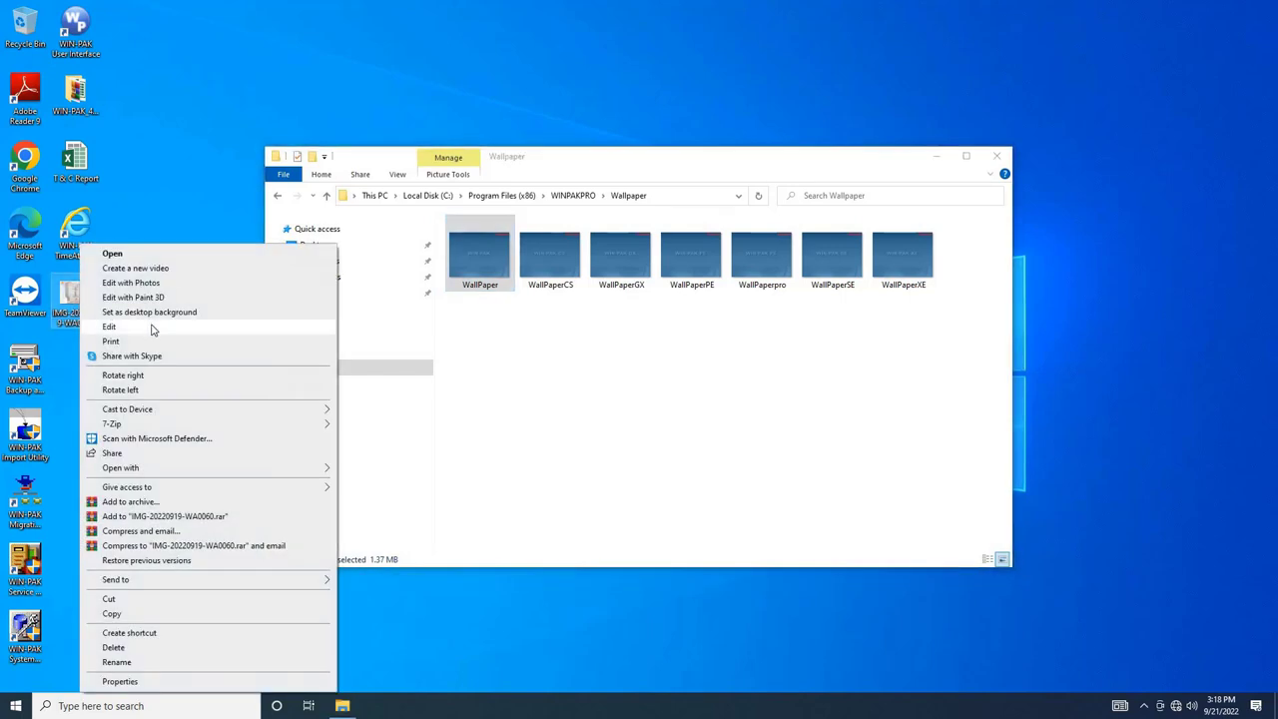
{"action": "left_click", "coordinate": [154, 328]}
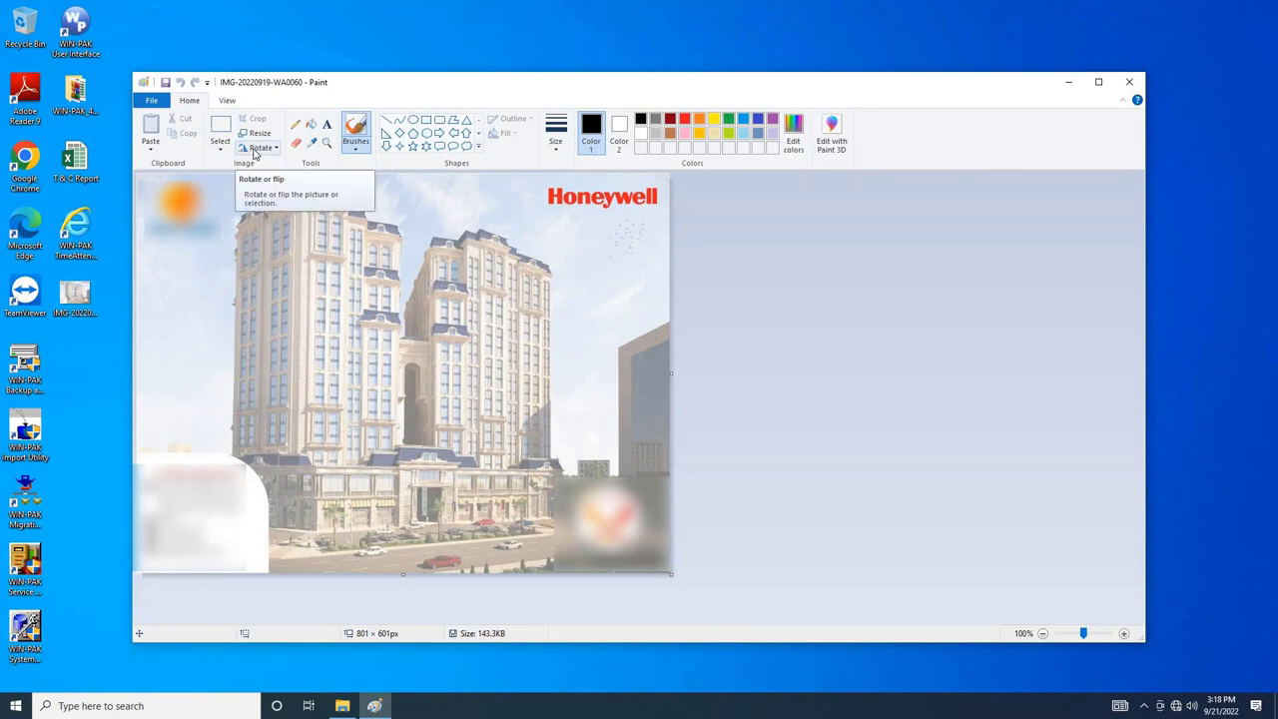
{"action": "left_click", "coordinate": [255, 150]}
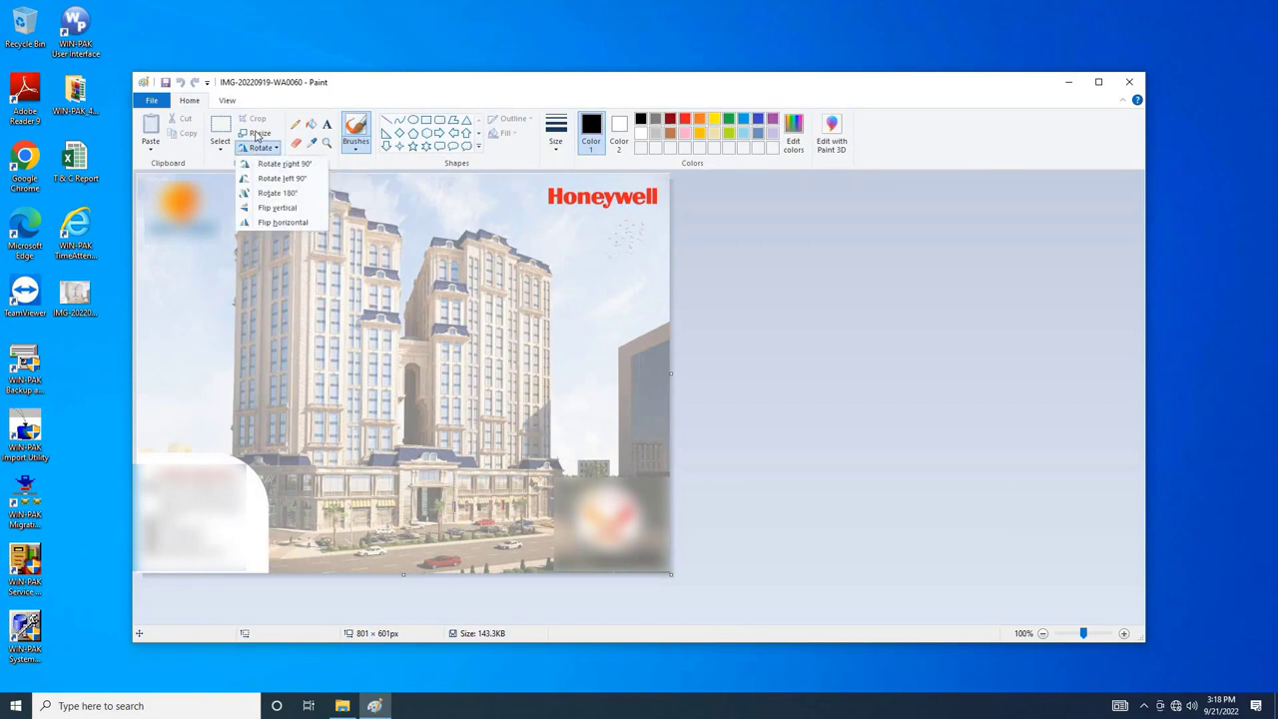
{"action": "left_click", "coordinate": [257, 135]}
{"action": "left_click", "coordinate": [281, 182]}
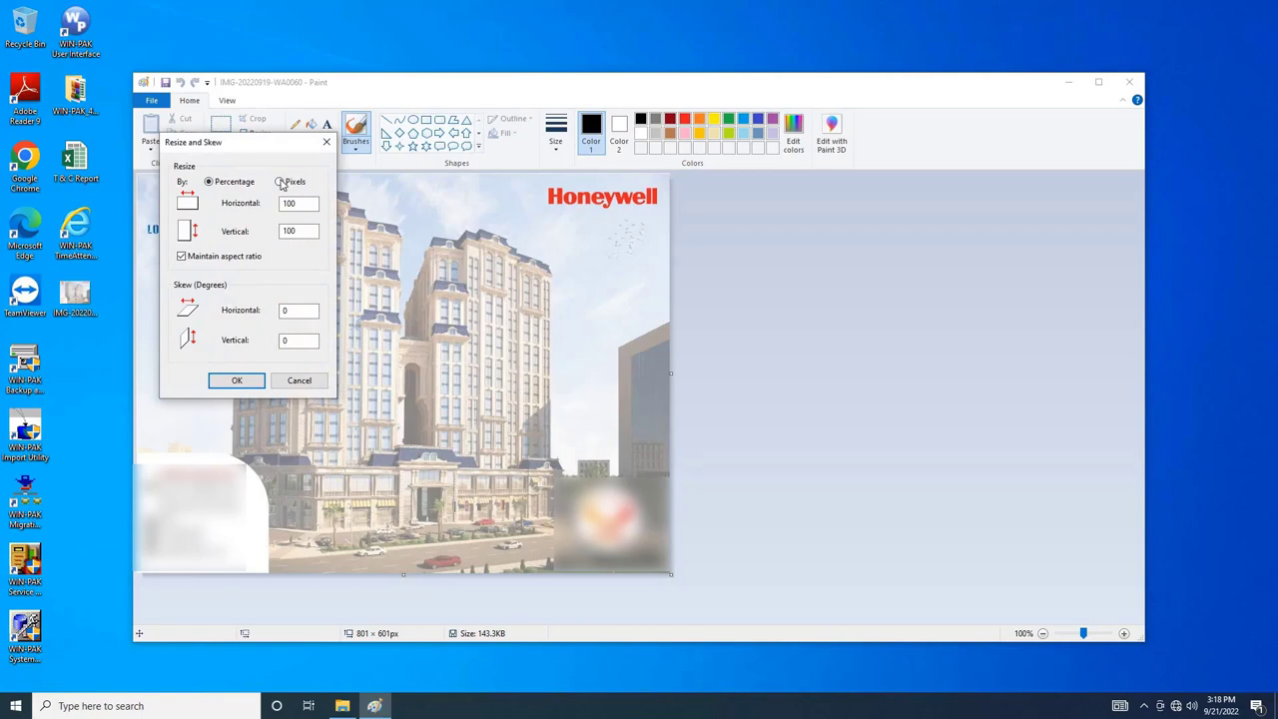
{"action": "double_click", "coordinate": [300, 203]}
{"action": "type", "text": "80"}
{"action": "type", "text": "0"}
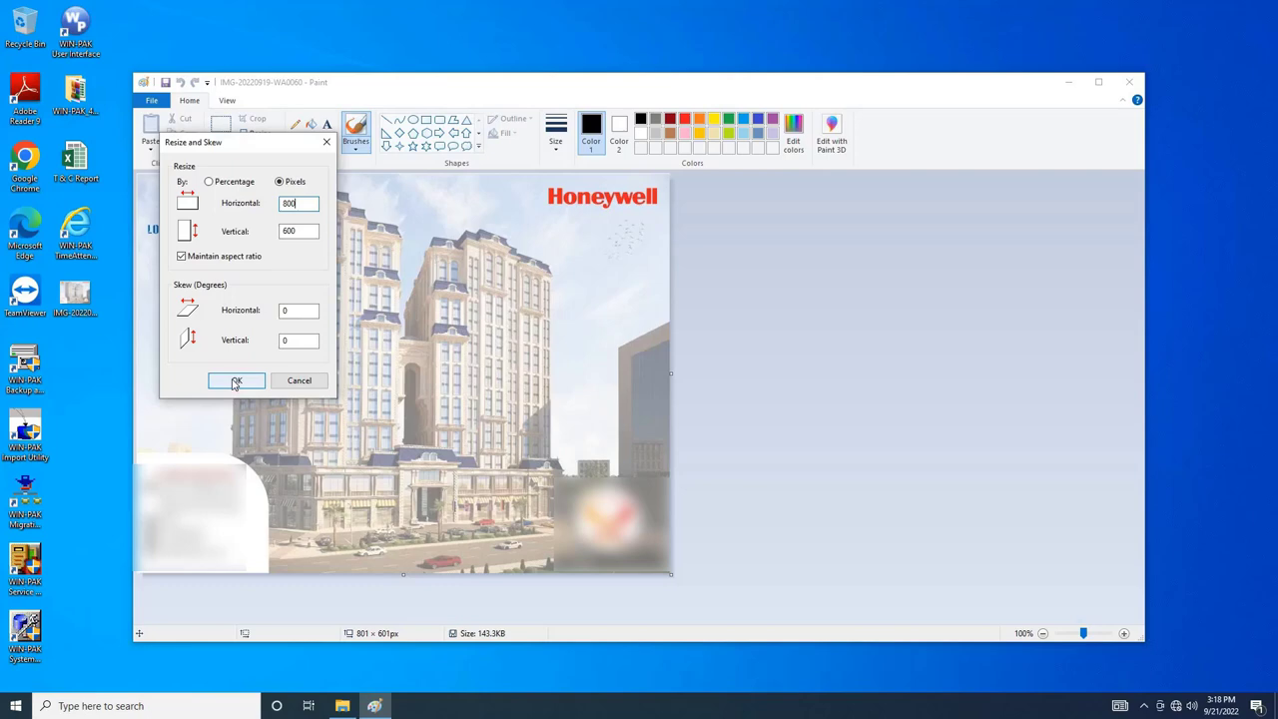
{"action": "left_click", "coordinate": [236, 380]}
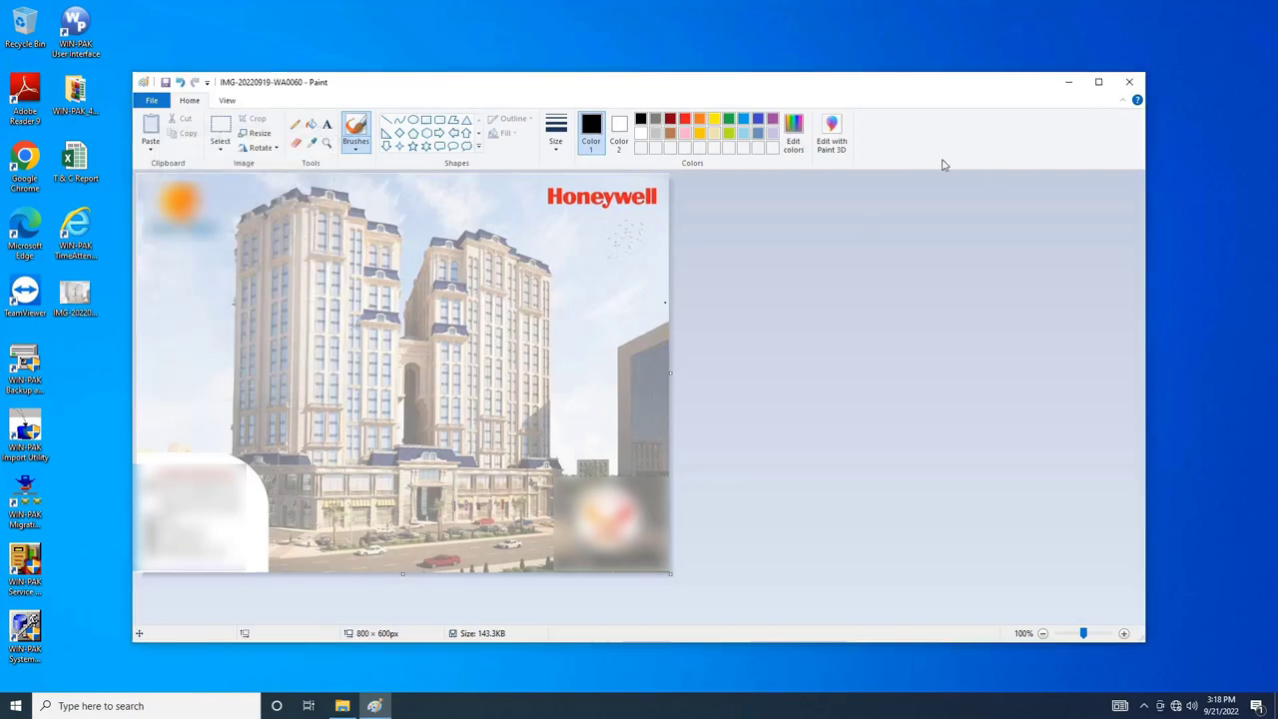
{"action": "left_click", "coordinate": [1128, 85]}
{"action": "left_click", "coordinate": [602, 379]}
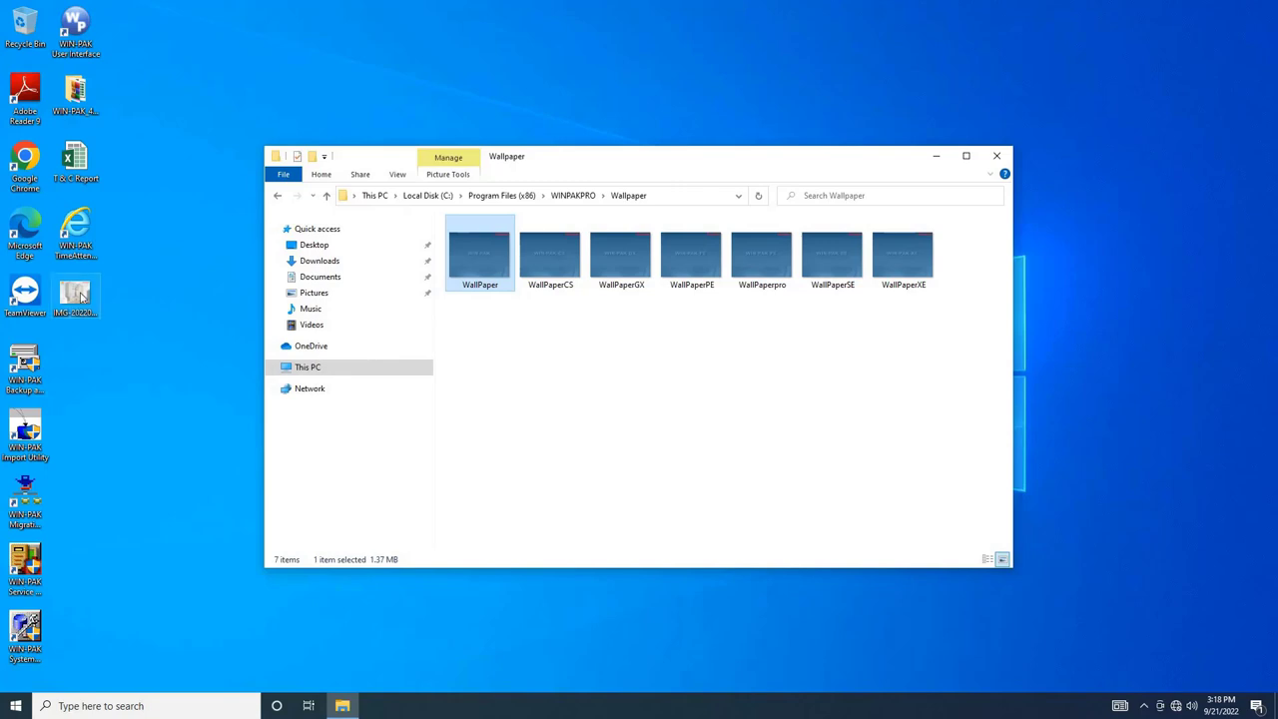
- Check the building photo's file properties, then reopen it in Paint
{"action": "right_click", "coordinate": [82, 296]}
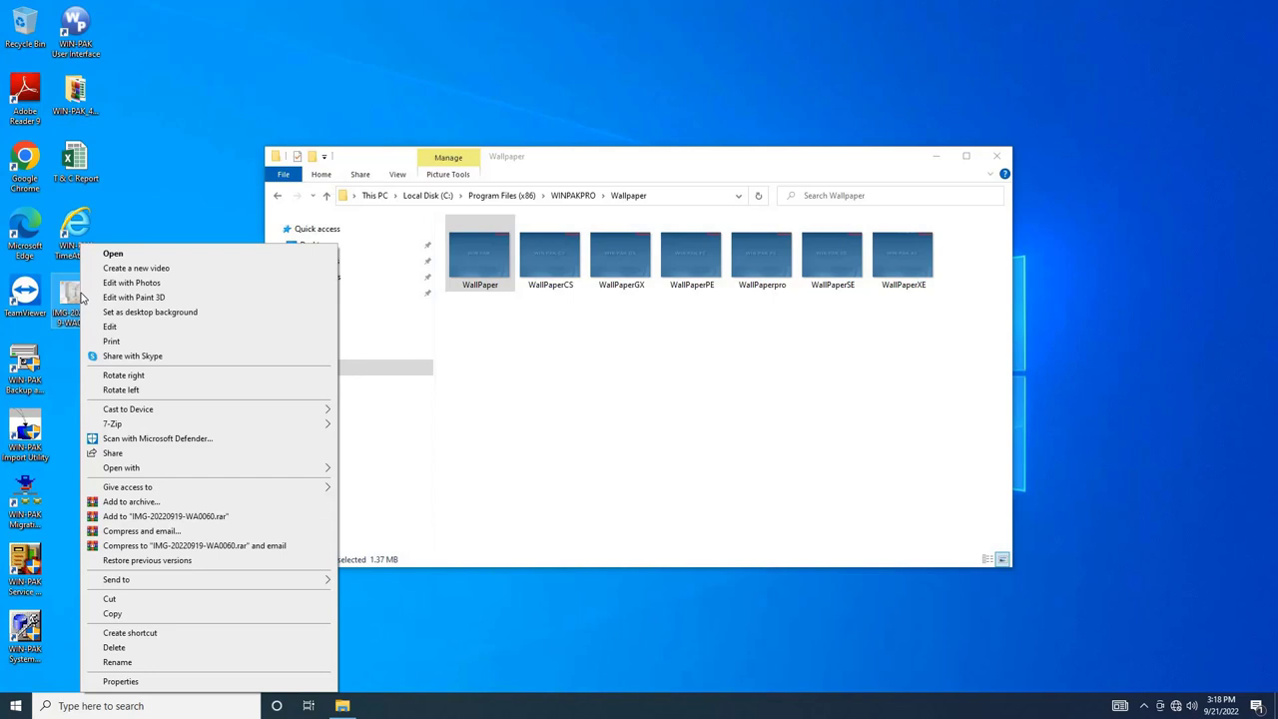
{"action": "left_click", "coordinate": [119, 681]}
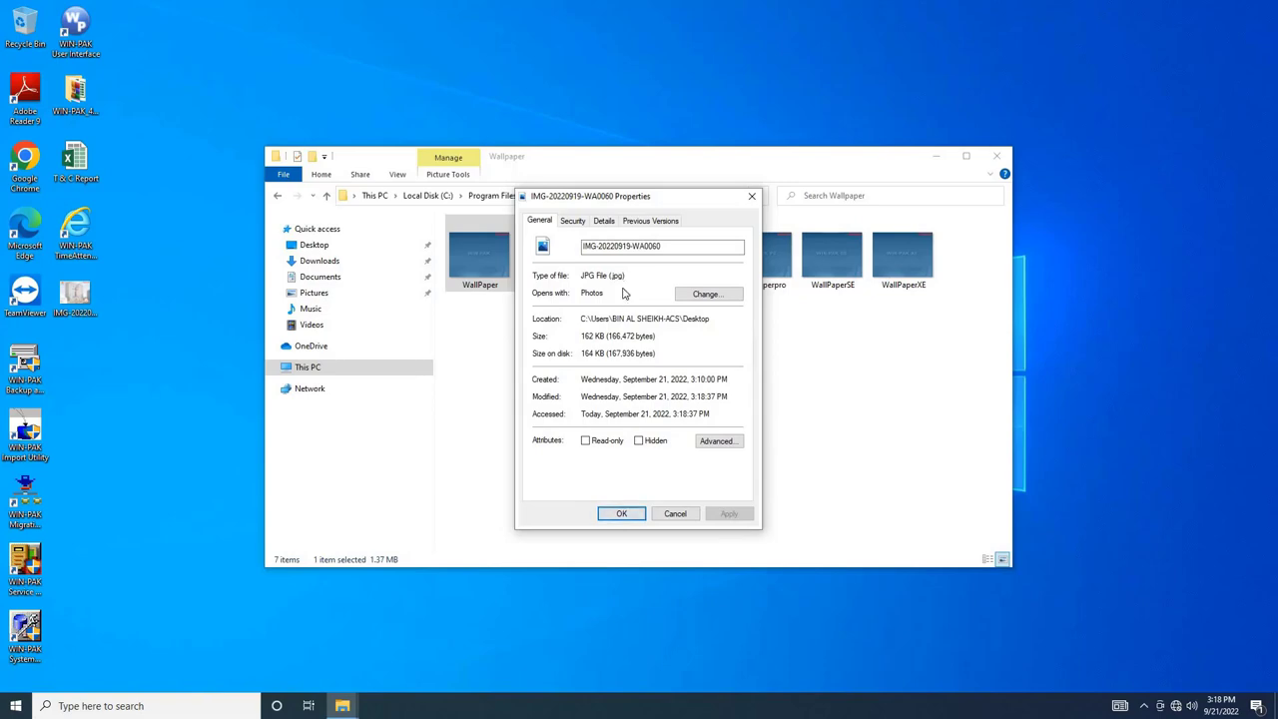
{"action": "left_click", "coordinate": [619, 513]}
{"action": "right_click", "coordinate": [63, 294]}
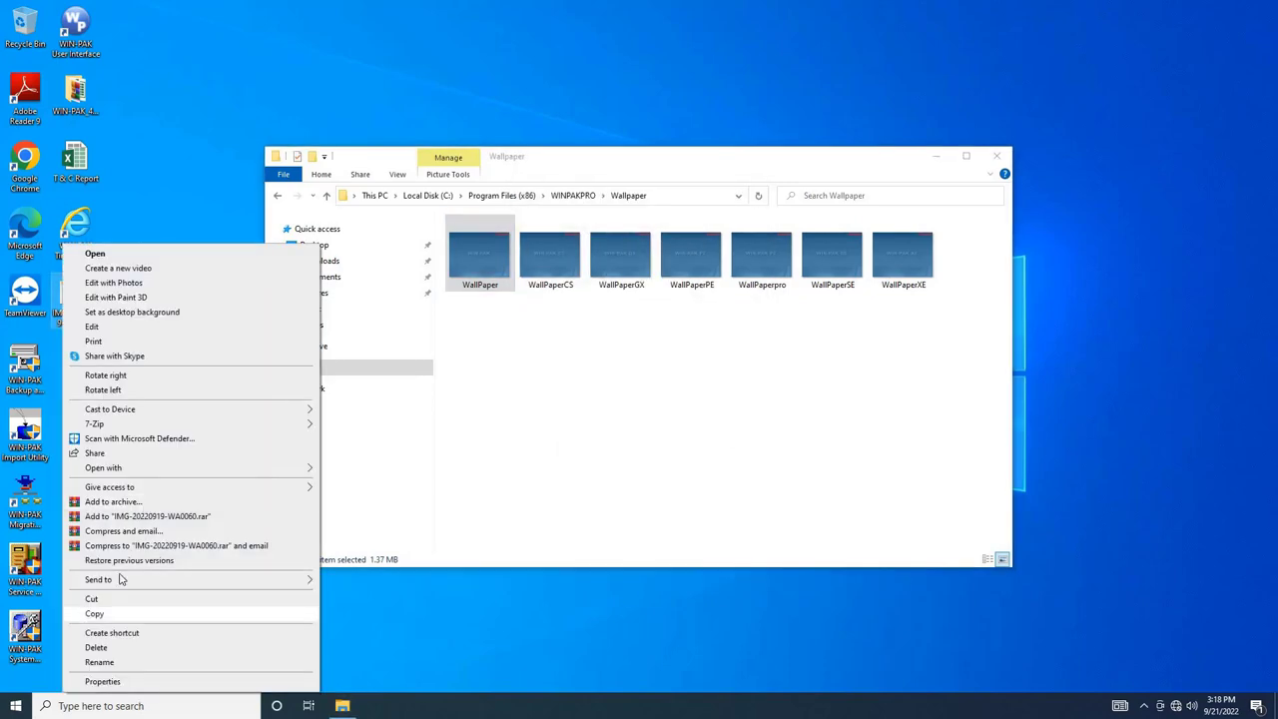
{"action": "left_click", "coordinate": [92, 327]}
- Choose Save as BMP picture and compare against the existing WallPaper image's properties
{"action": "left_click", "coordinate": [152, 100]}
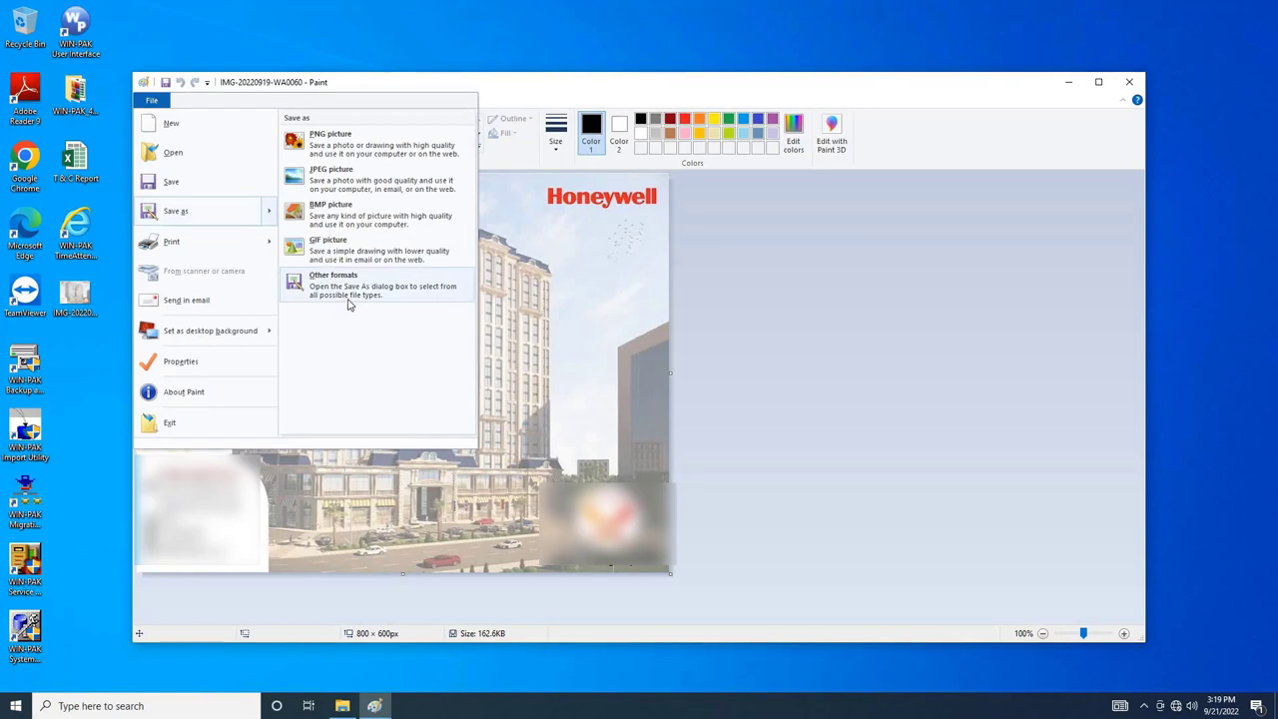
{"action": "left_click", "coordinate": [356, 227]}
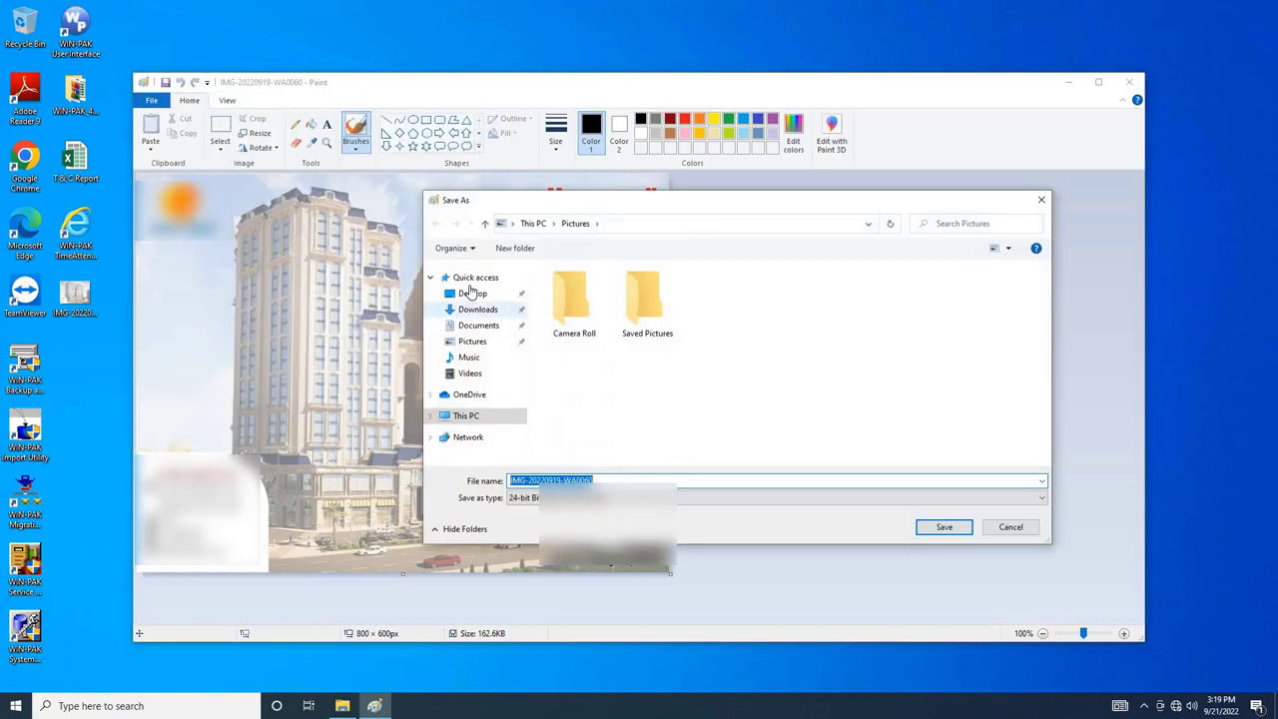
{"action": "left_click", "coordinate": [444, 279]}
{"action": "left_click", "coordinate": [342, 706]}
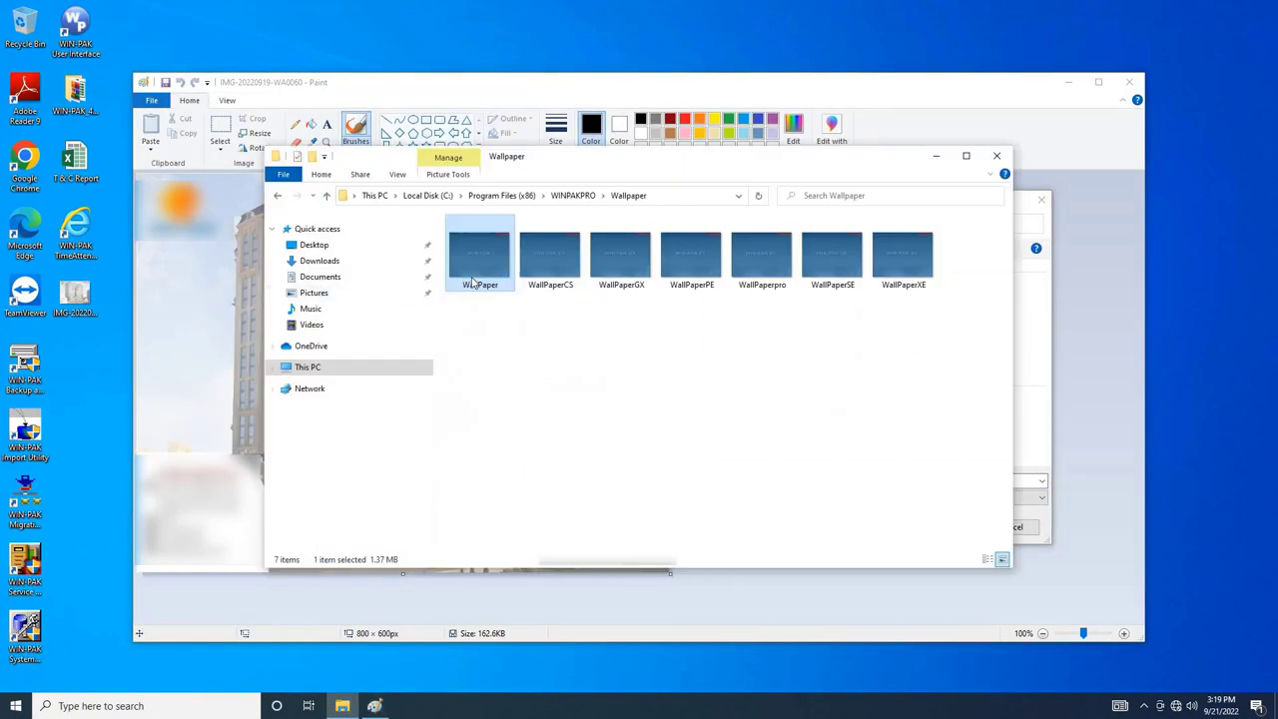
{"action": "right_click", "coordinate": [474, 264]}
{"action": "left_click", "coordinate": [513, 681]}
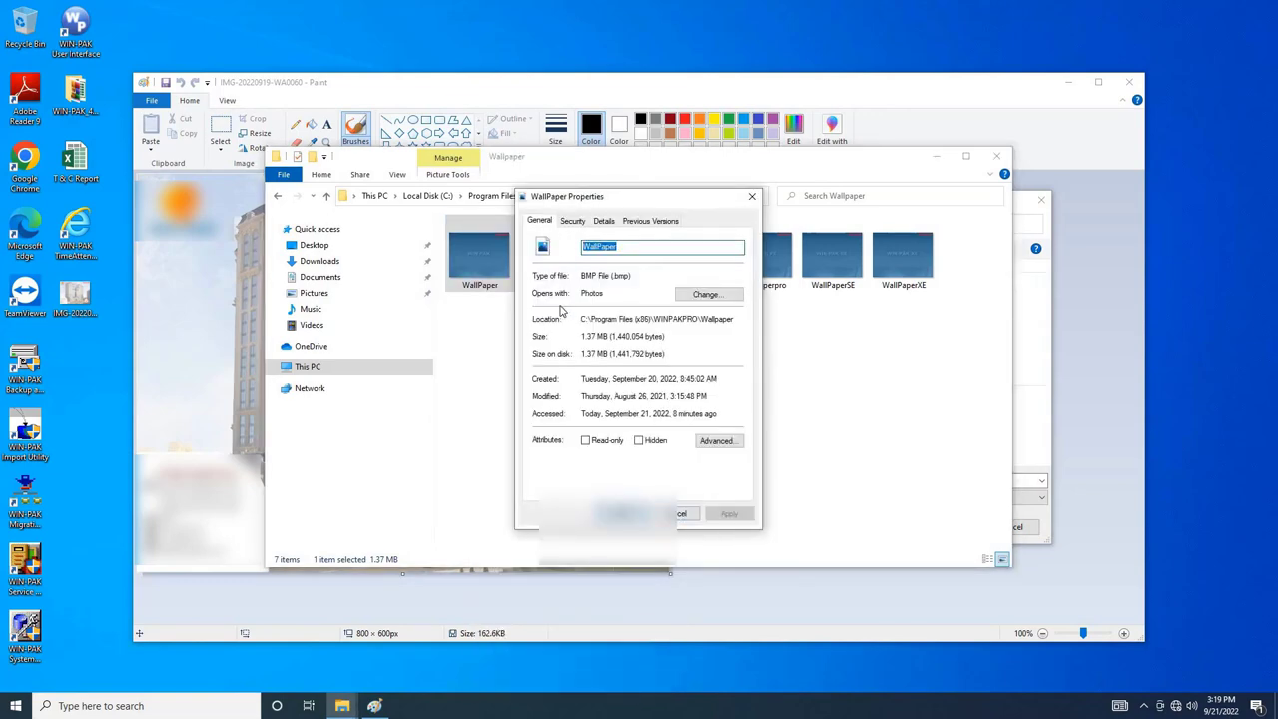
{"action": "left_click", "coordinate": [627, 515]}
{"action": "left_click", "coordinate": [374, 706]}
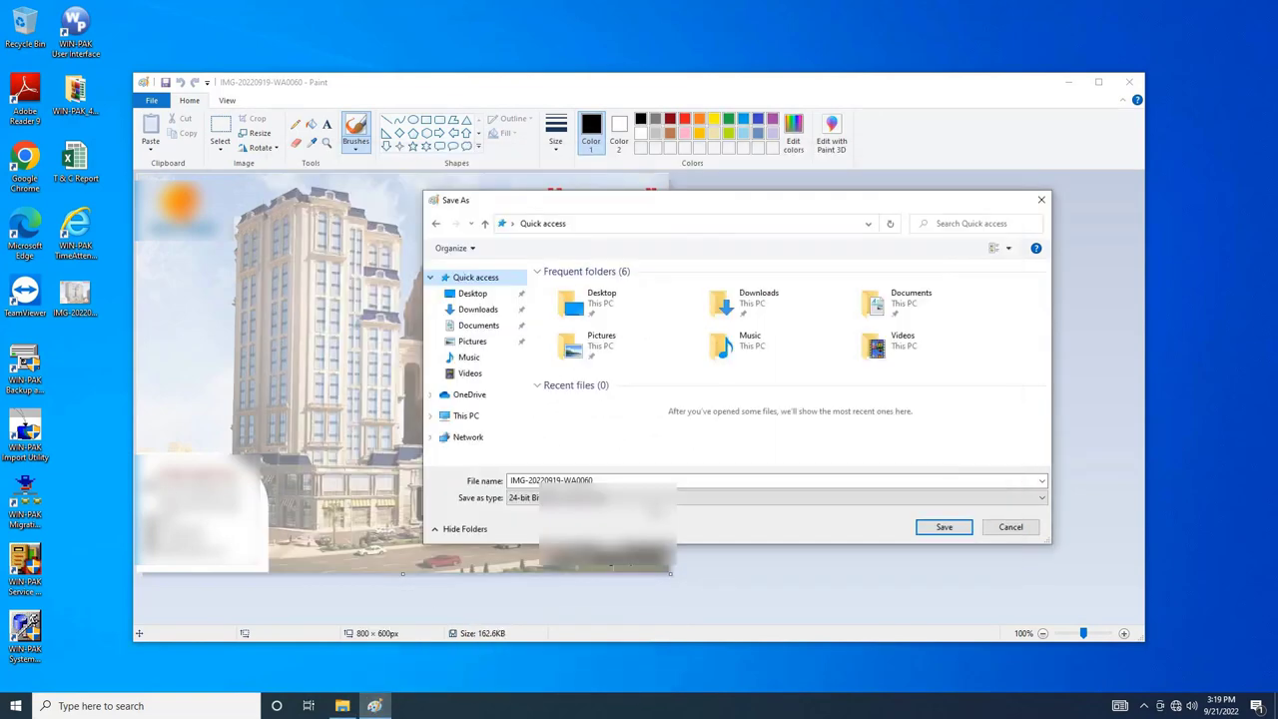
- Name the bitmap WallPaper and save it to the Desktop after a blocked save location
{"action": "type", "text": "WallPaper"}
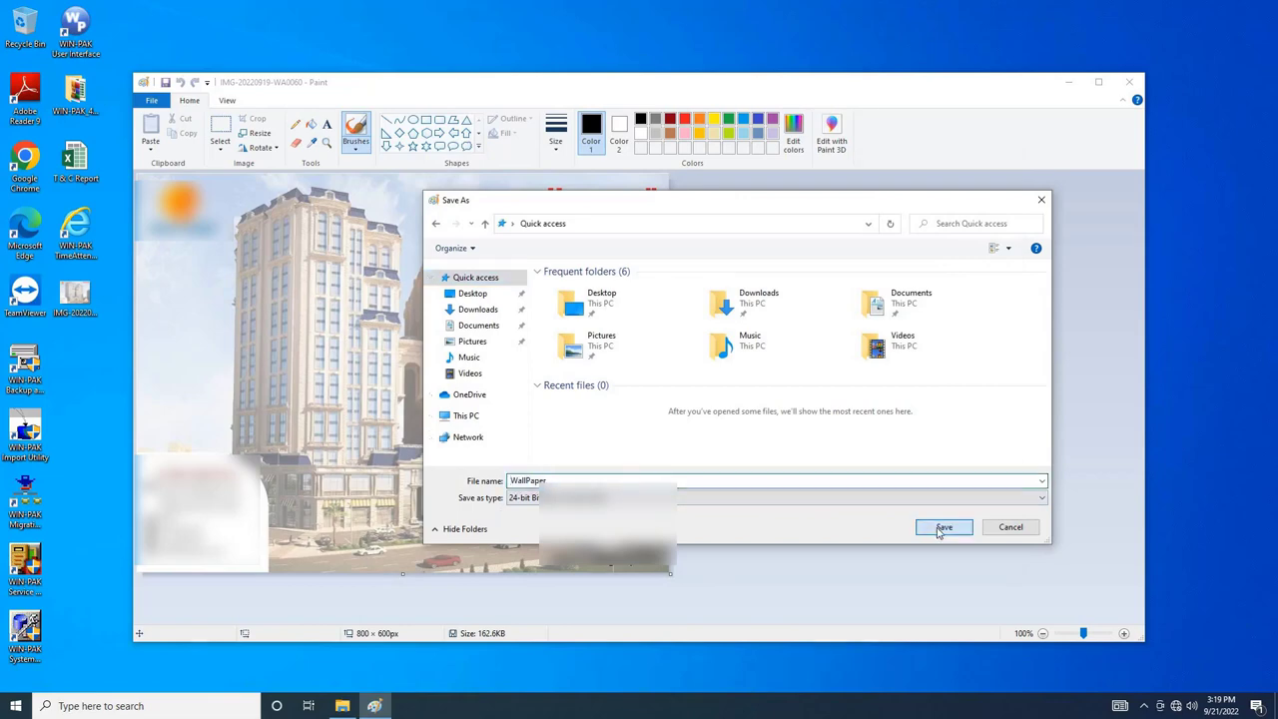
{"action": "left_click", "coordinate": [943, 528]}
{"action": "left_click", "coordinate": [721, 352]}
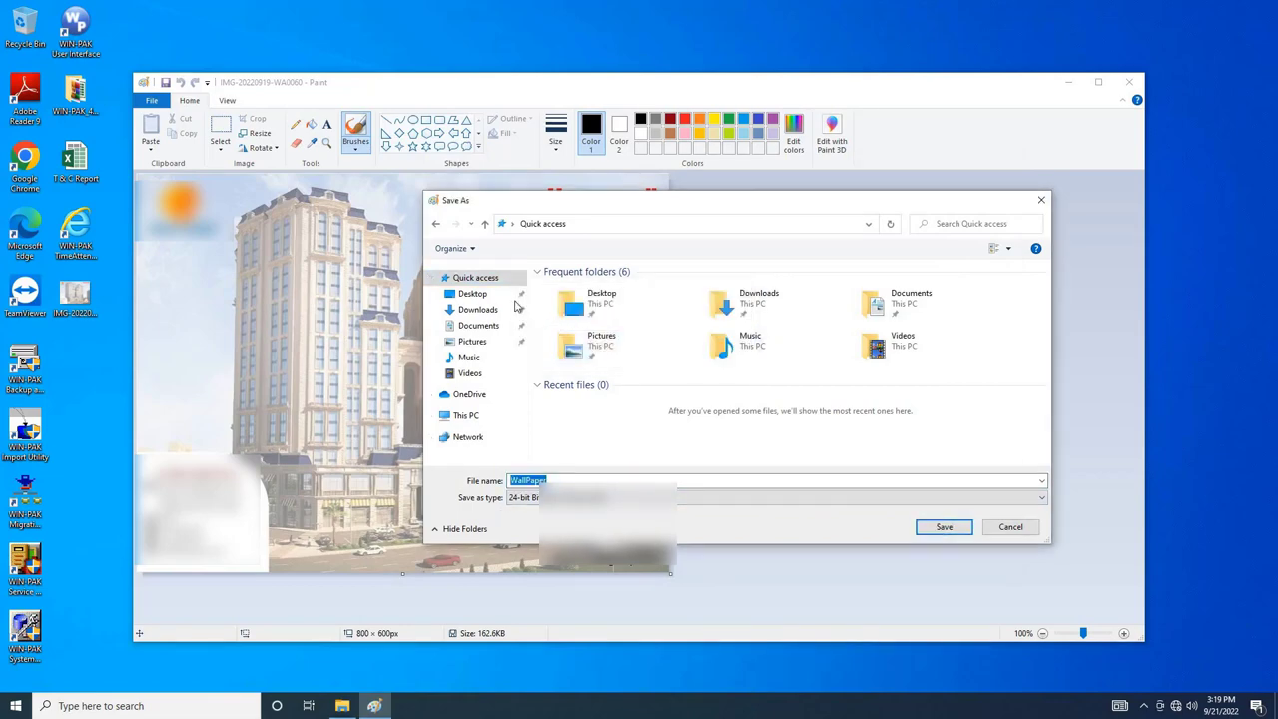
{"action": "left_click", "coordinate": [472, 293]}
{"action": "left_click", "coordinate": [944, 527]}
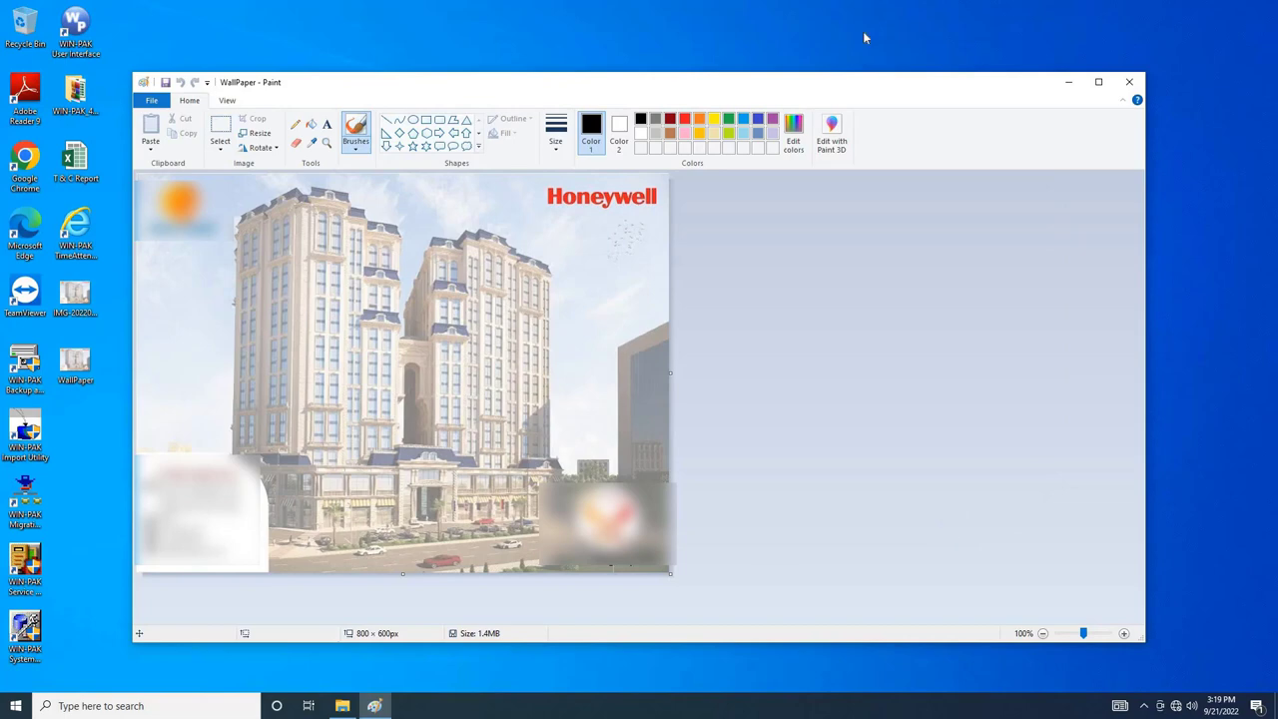
- Move the original WallPaper.bmp to drive C: and copy the new WallPaper into WINPAKPRO\Wallpaper
{"action": "left_click", "coordinate": [1129, 82]}
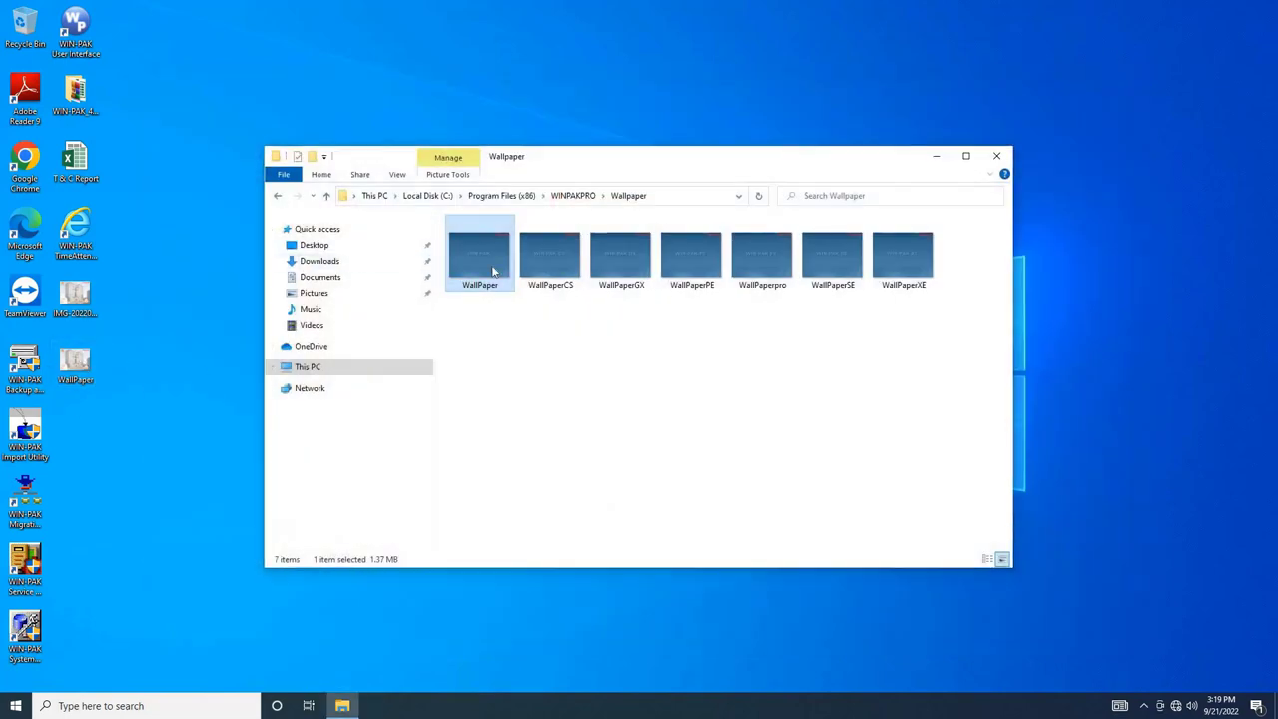
{"action": "right_click", "coordinate": [336, 367]}
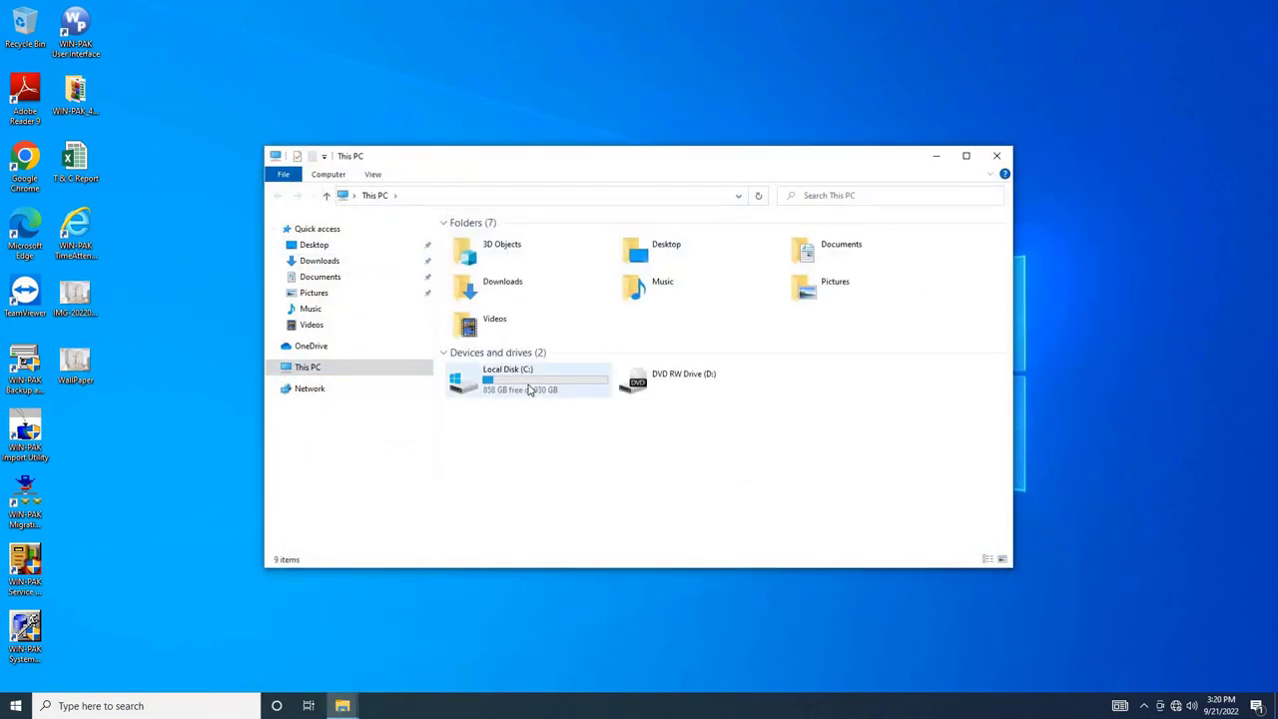
{"action": "left_click_drag", "start_coordinate": [389, 398], "coordinate": [530, 390]}
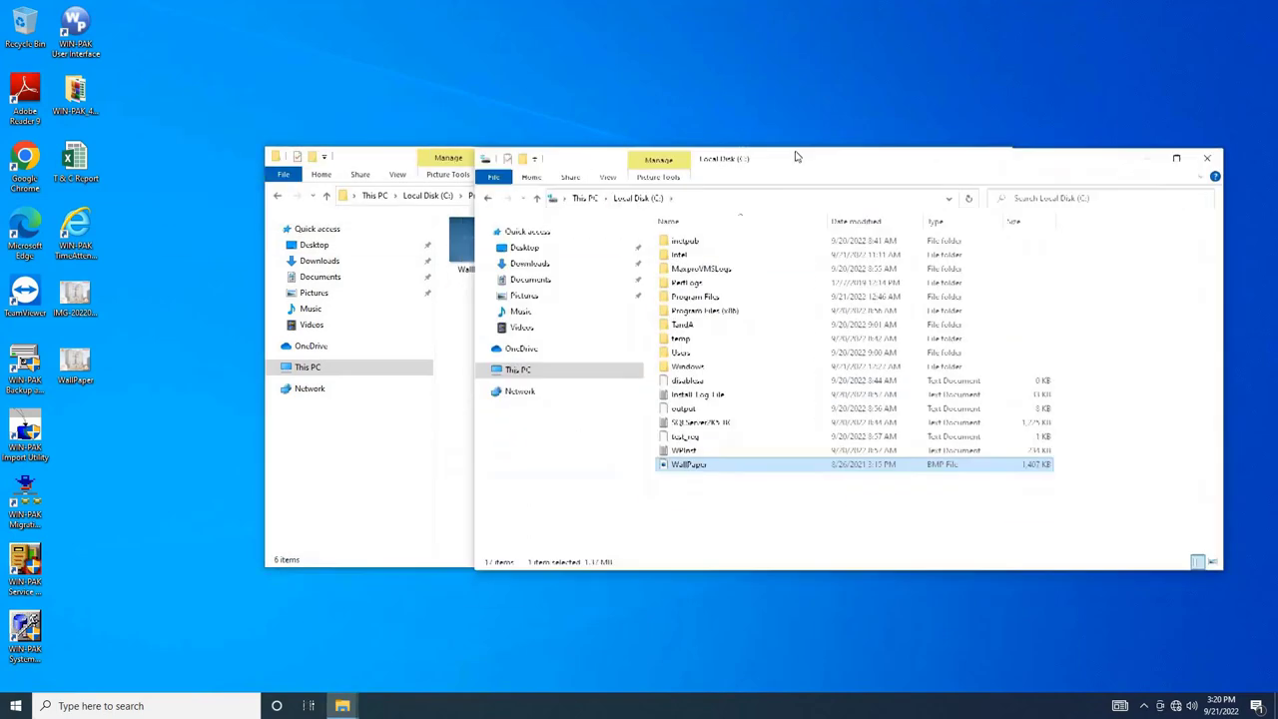
{"action": "left_click_drag", "start_coordinate": [948, 451], "coordinate": [427, 399]}
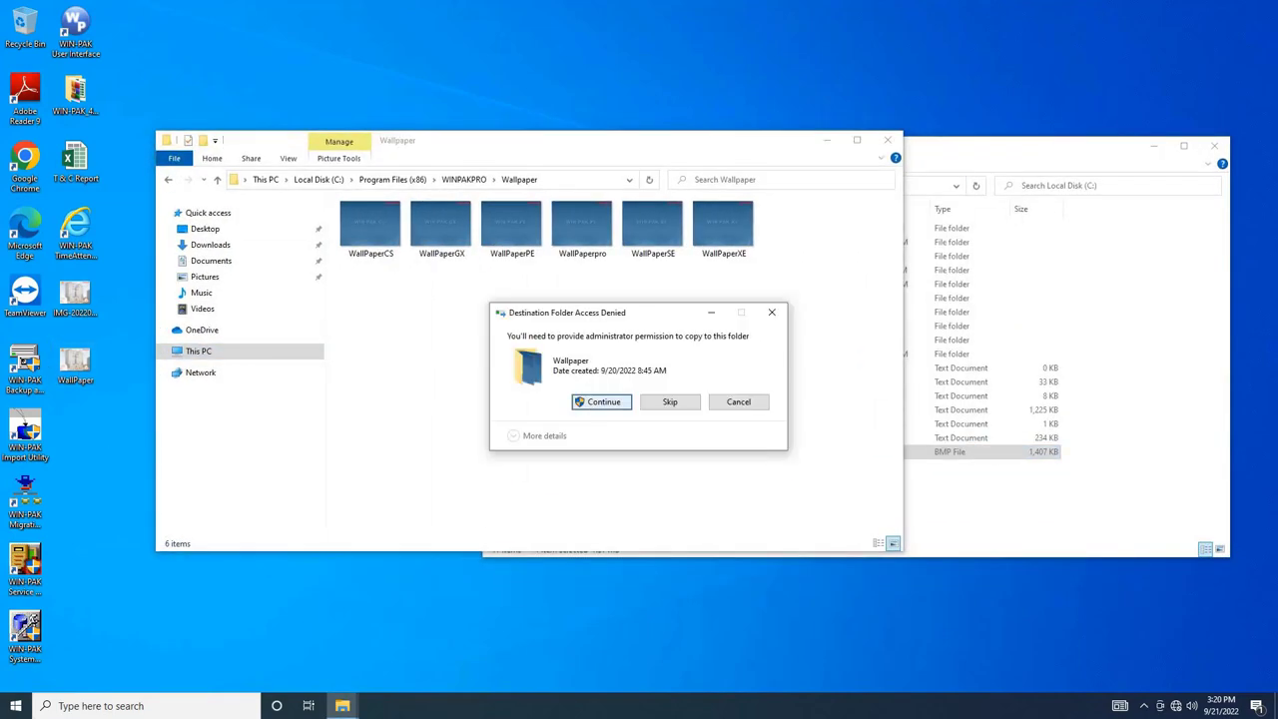
{"action": "left_click", "coordinate": [603, 402]}
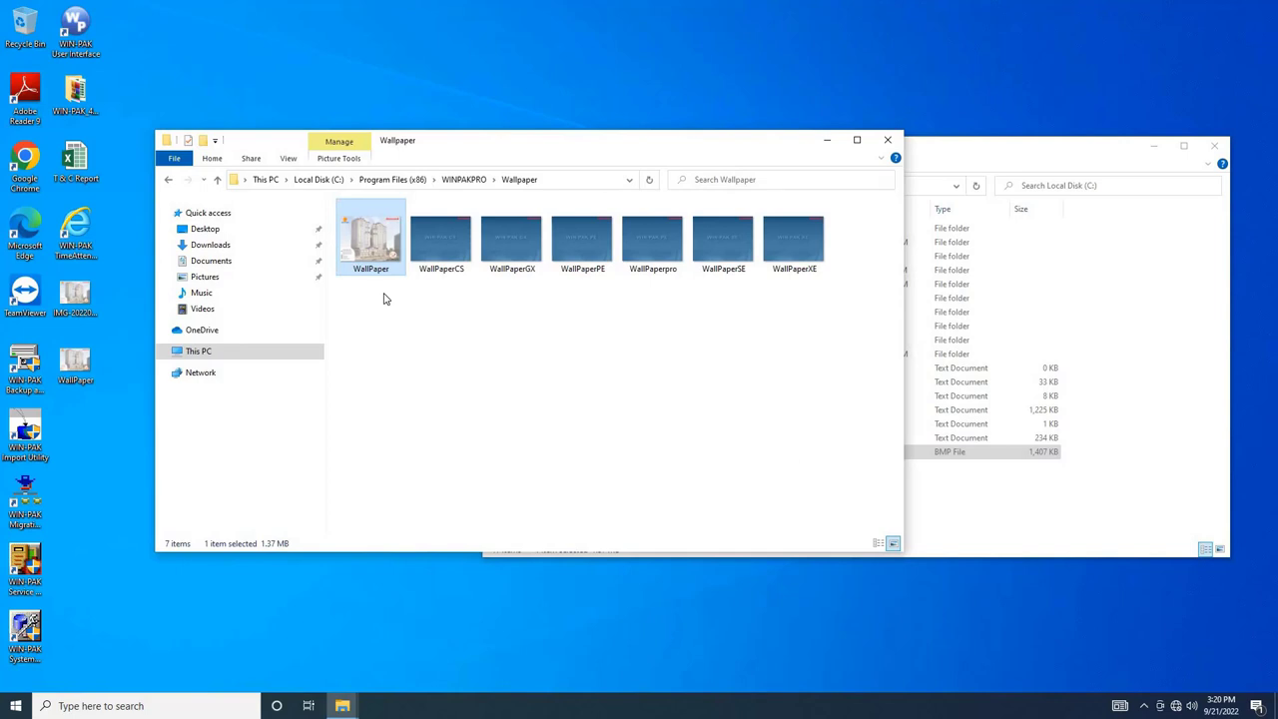
- Stop and restart all WIN-PAK services, then launch the WIN-PAK User Interface client
{"action": "left_click", "coordinate": [819, 148]}
{"action": "left_click", "coordinate": [1154, 146]}
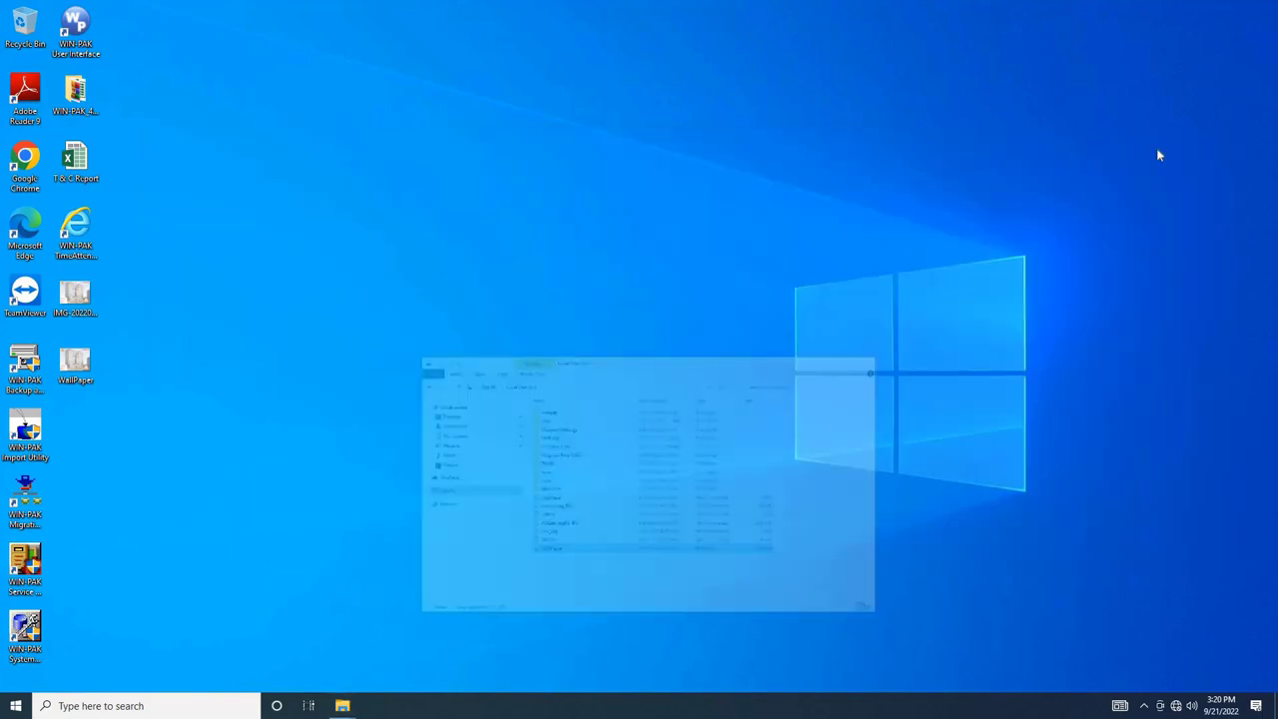
{"action": "left_click", "coordinate": [752, 380]}
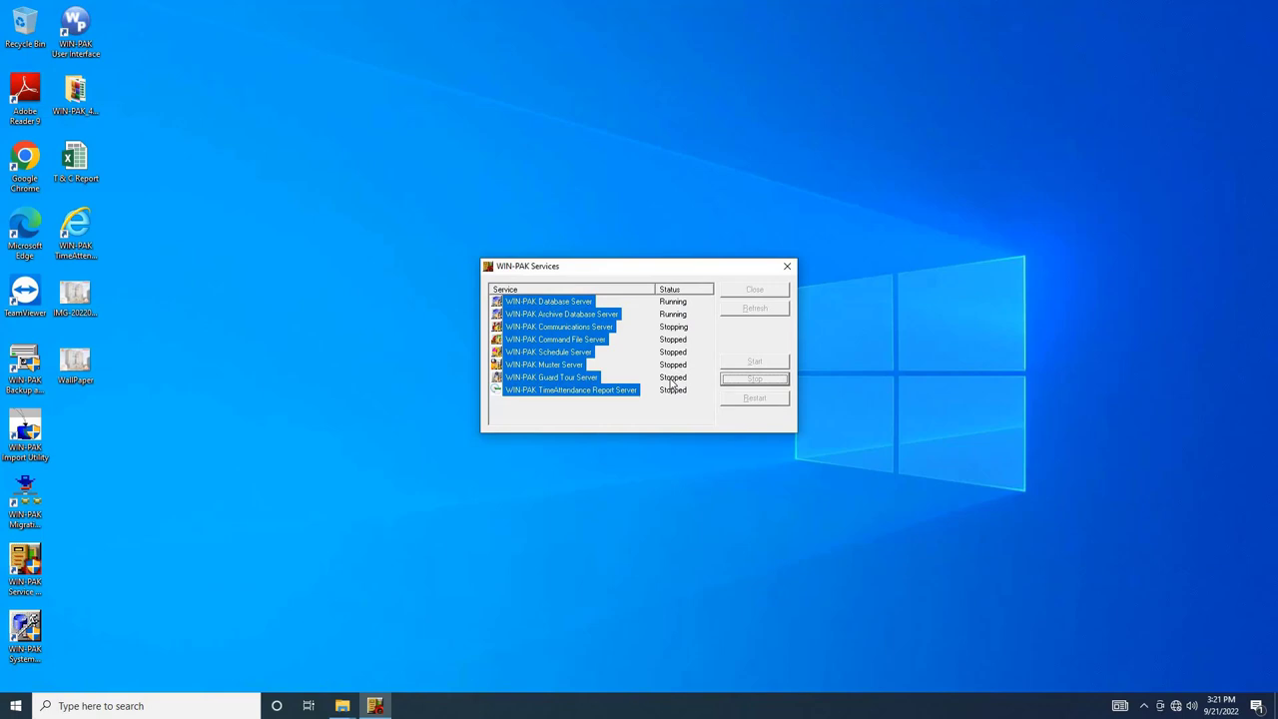
{"action": "left_click", "coordinate": [753, 361]}
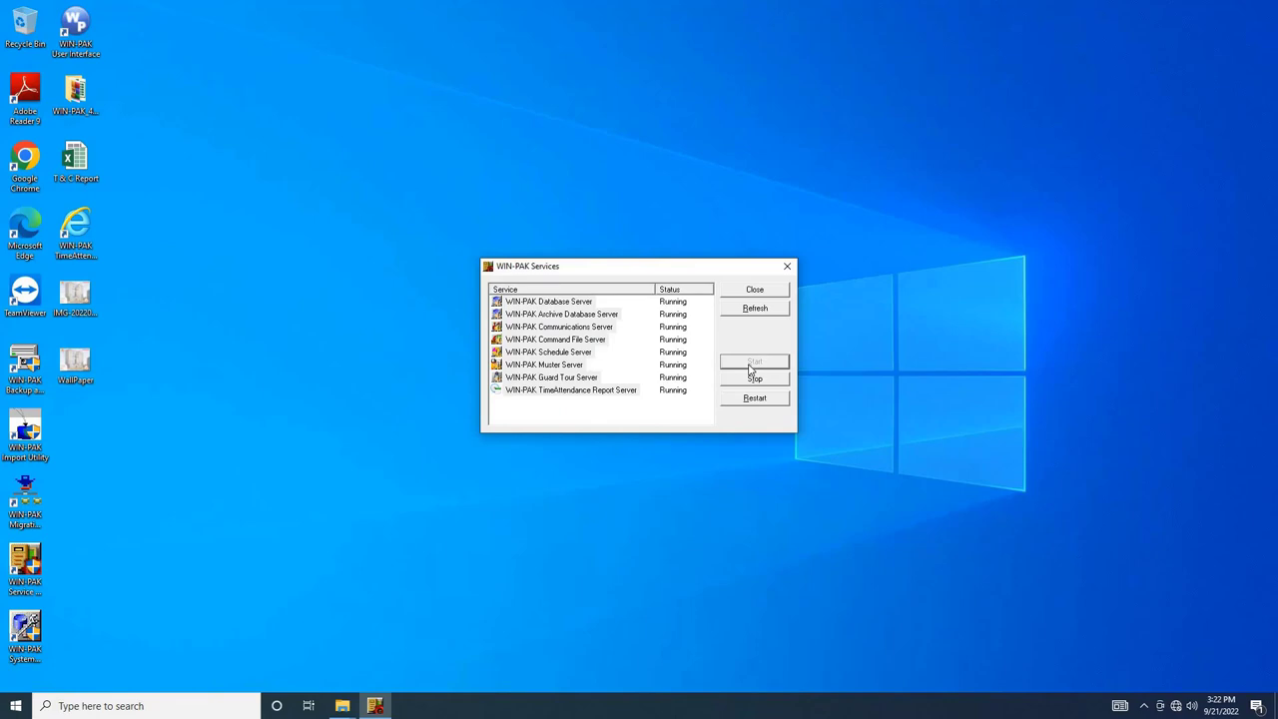
{"action": "left_click", "coordinate": [109, 125]}
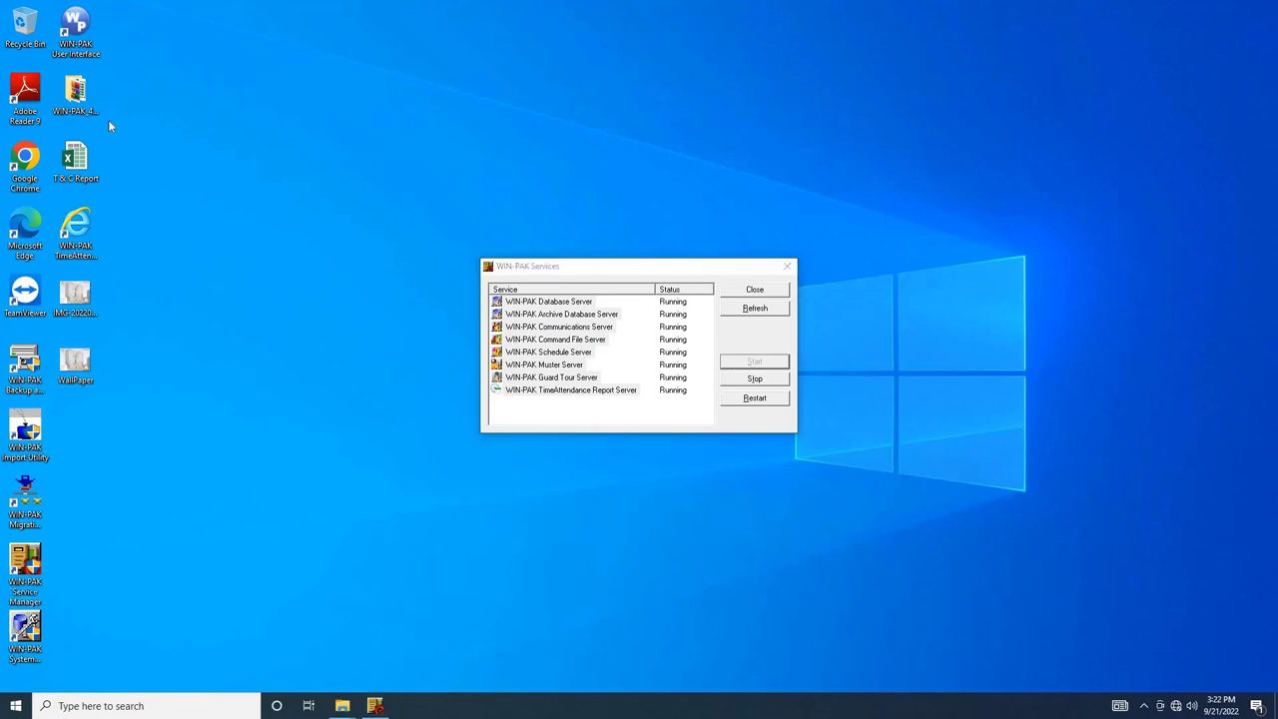
{"action": "double_click", "coordinate": [75, 25]}
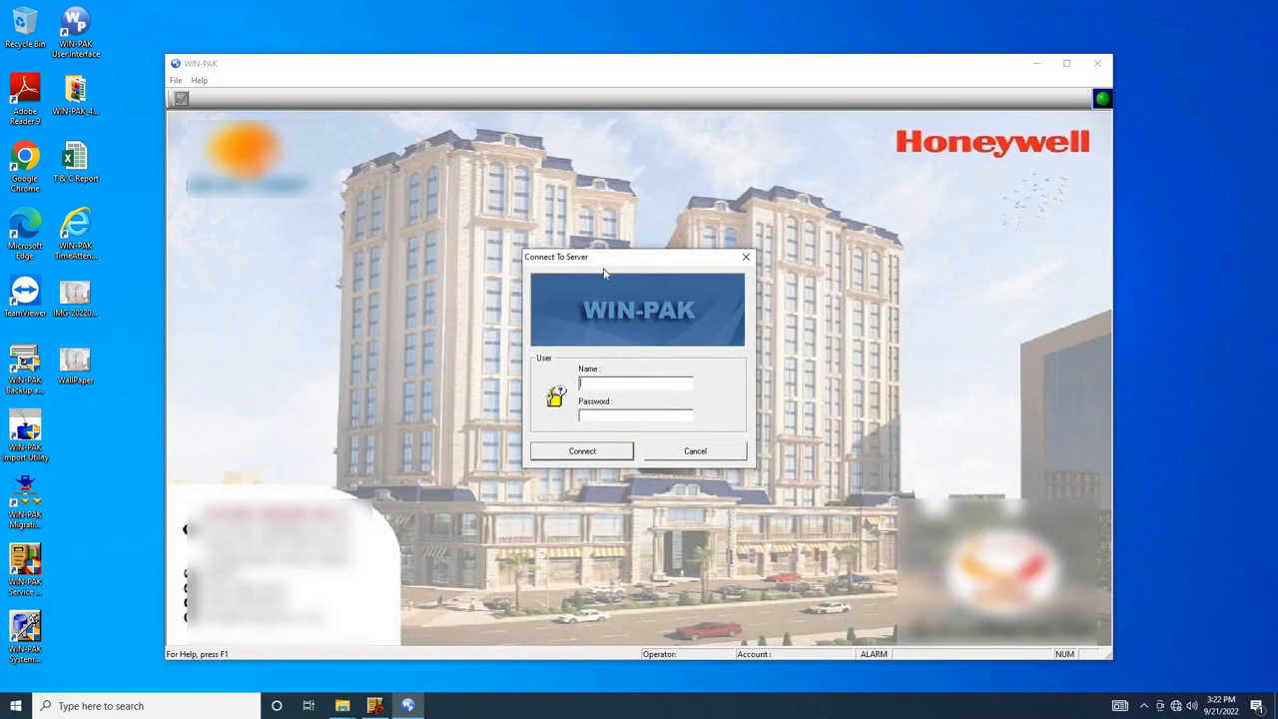
- Submit the Connect To Server login and dismiss the database login failure warning
{"action": "mouse_move", "coordinate": [604, 265]}
{"action": "left_mouse_down"}
{"action": "mouse_move", "coordinate": [744, 214]}
{"action": "mouse_move", "coordinate": [777, 153]}
{"action": "left_mouse_up"}
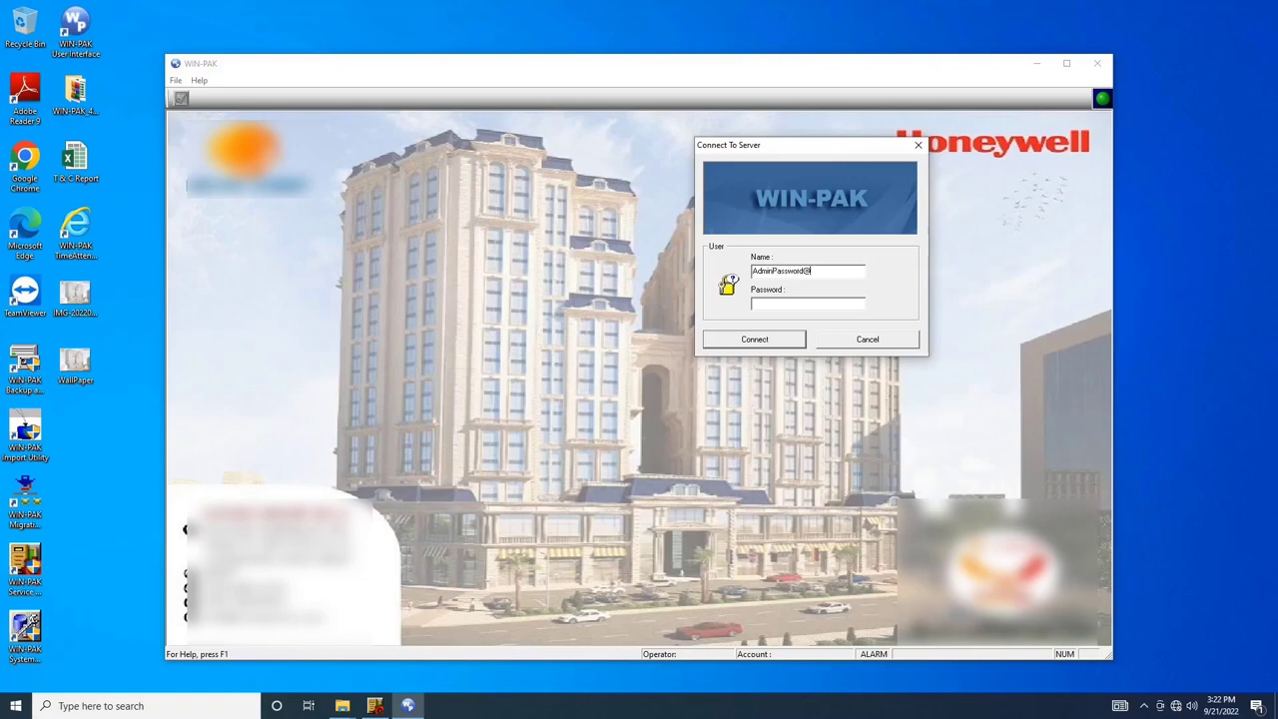
{"action": "key", "text": "Return"}
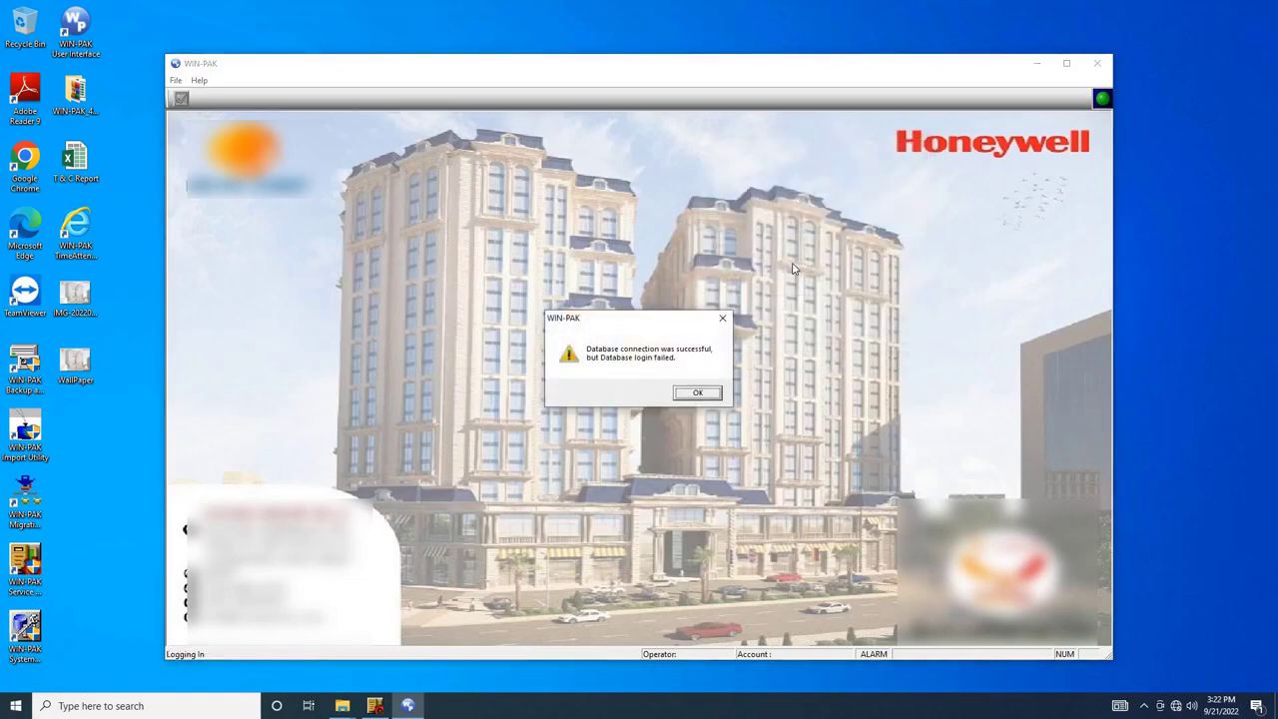
{"action": "left_click", "coordinate": [700, 394]}
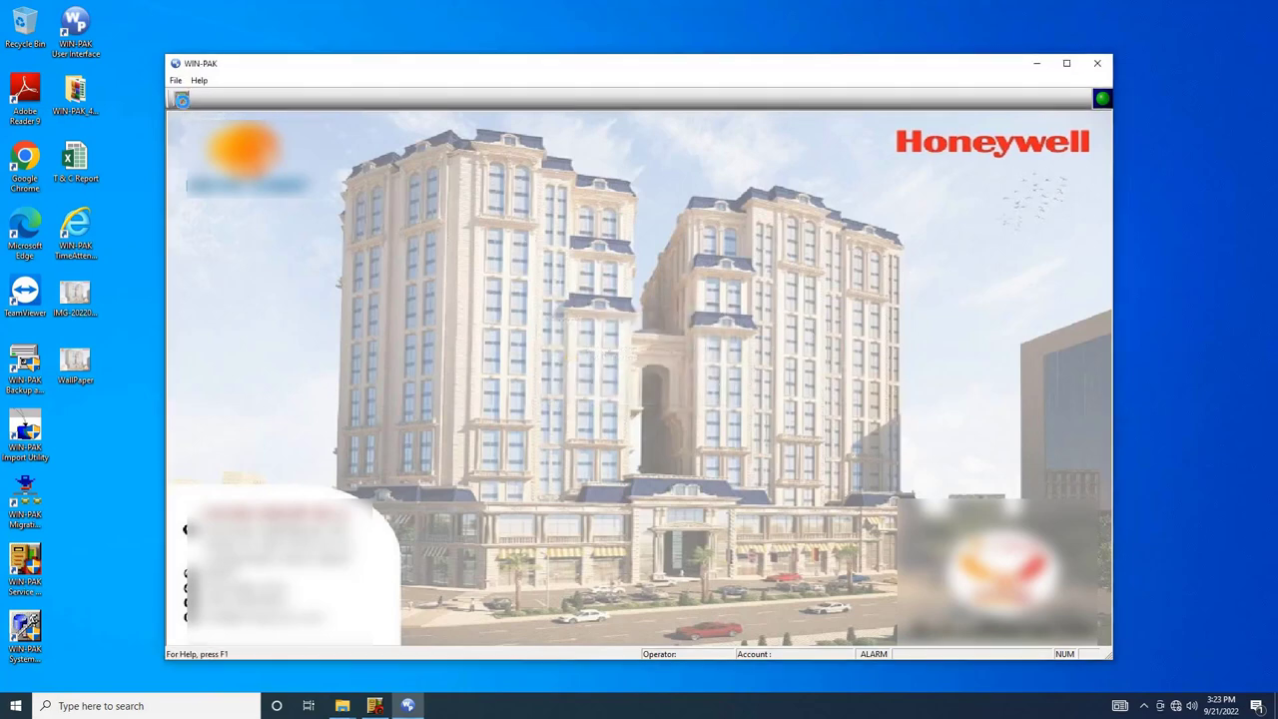